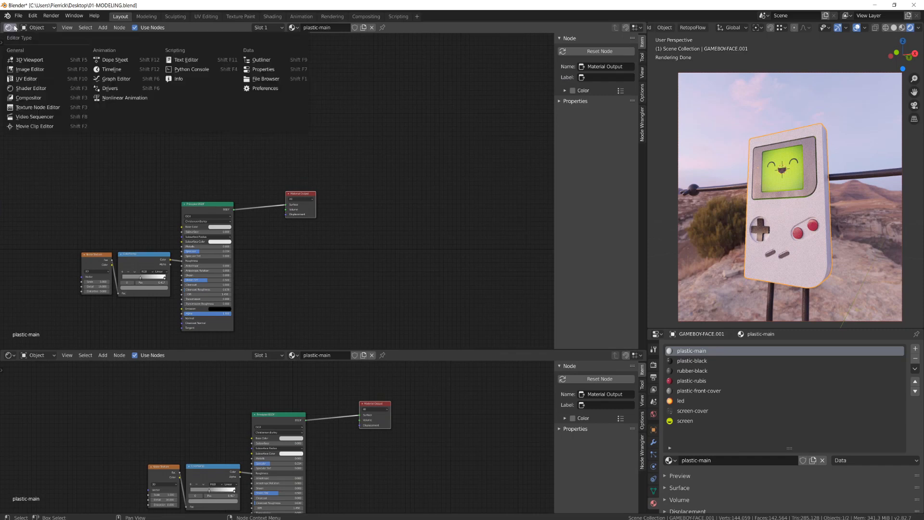
Step: Show the 3D view in the upper area and put the Game Boy face mesh into Edit Mode
click(25, 59)
scroll(384, 230, down, 4)
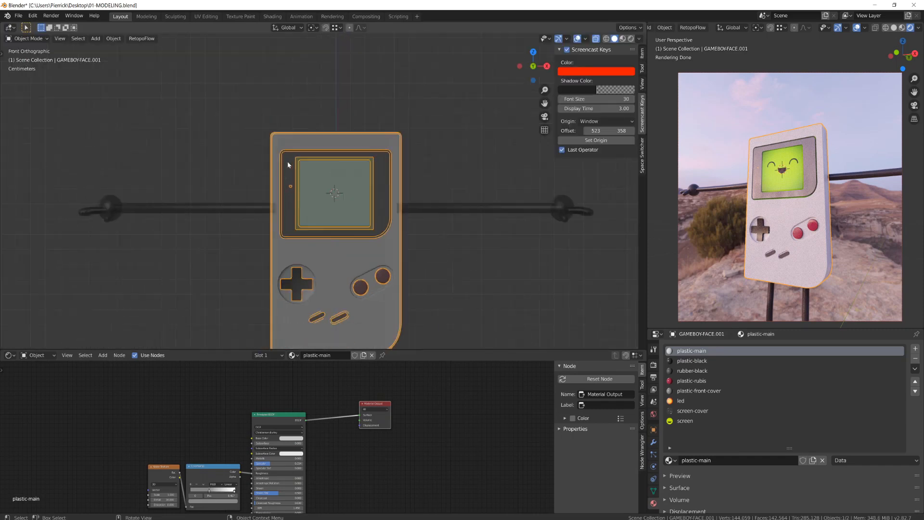
key(Tab)
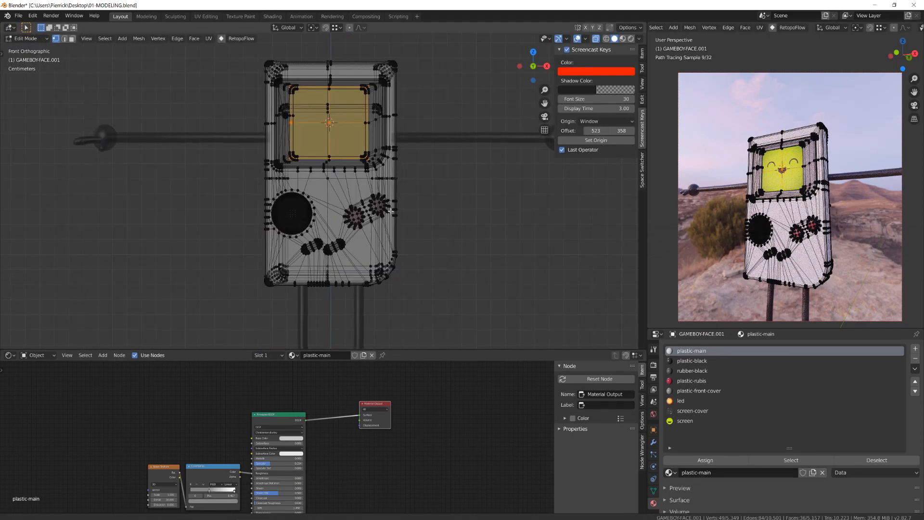
shift+middle_drag(384, 230, 410, 251)
Step: Select only the faces that use the "screen" material and hide them
key(a)
key(a)
scroll(392, 244, up, 1)
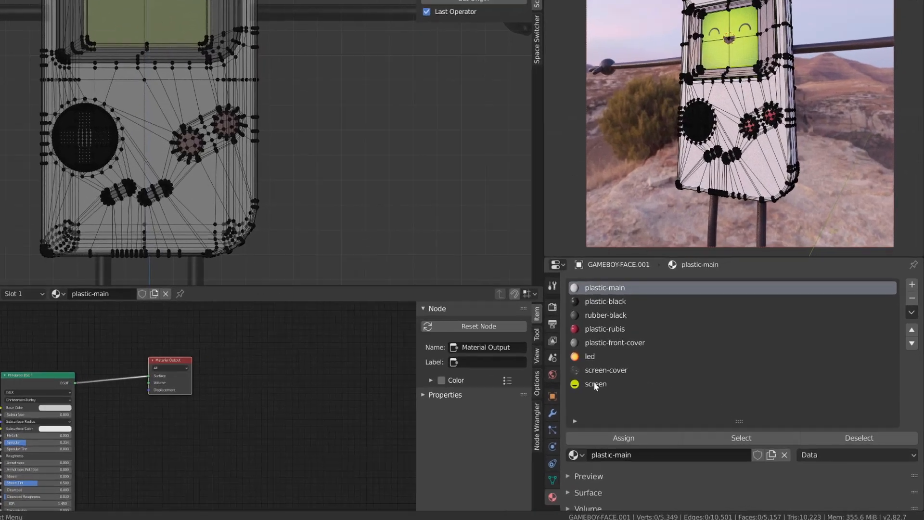
click(691, 421)
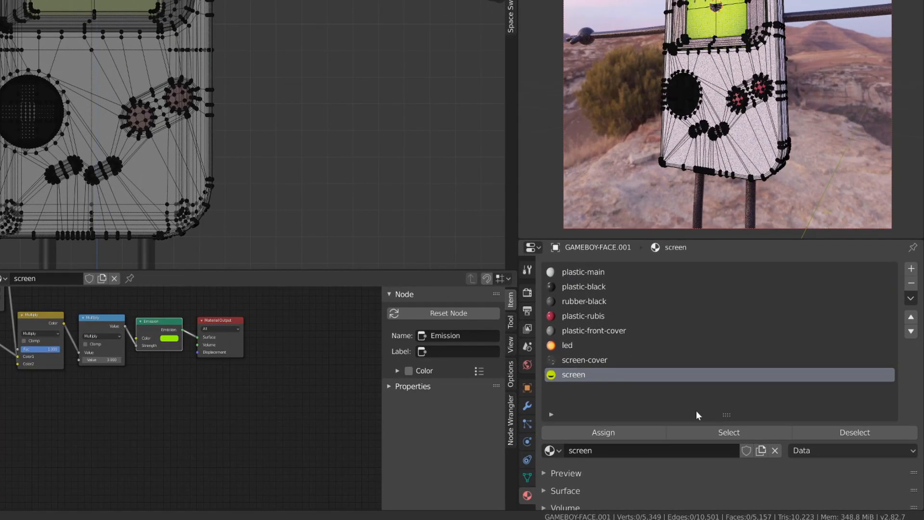
click(724, 432)
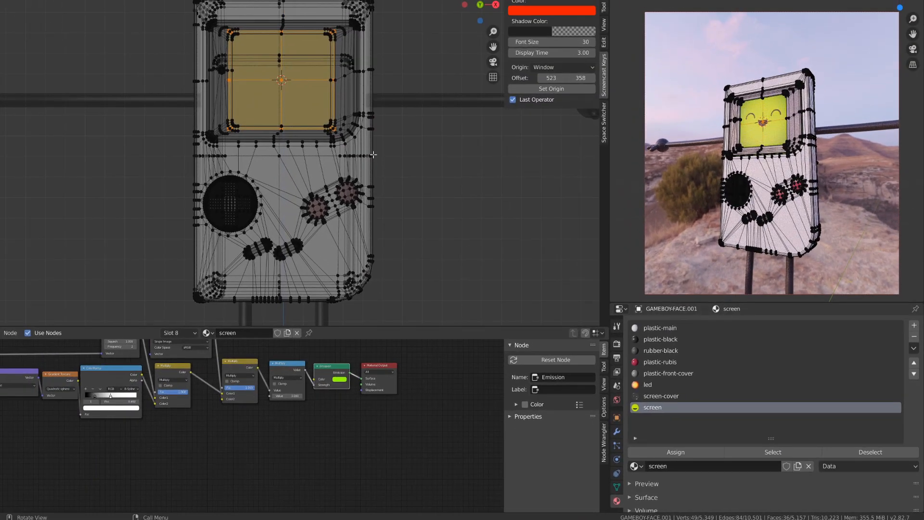
key(h)
Step: Unwrap all visible faces of the Game Boy face with Project From View in the front view
key(a)
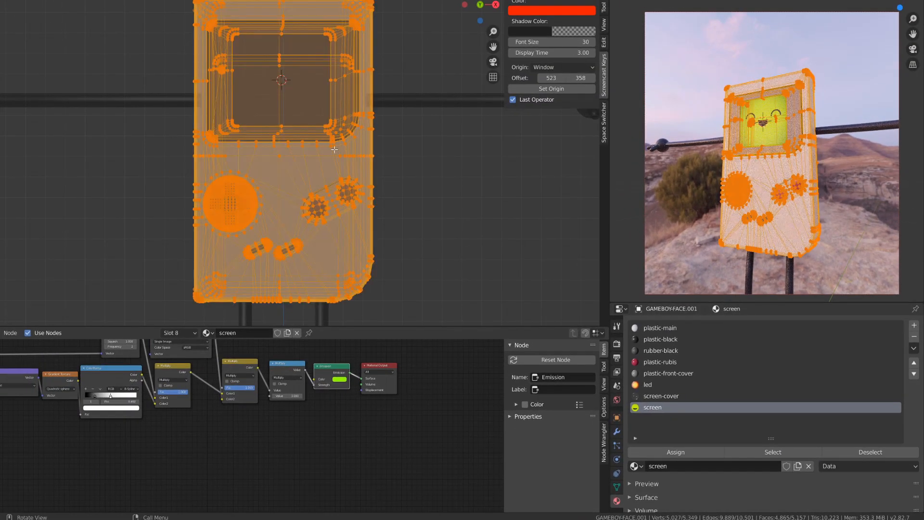
key(u)
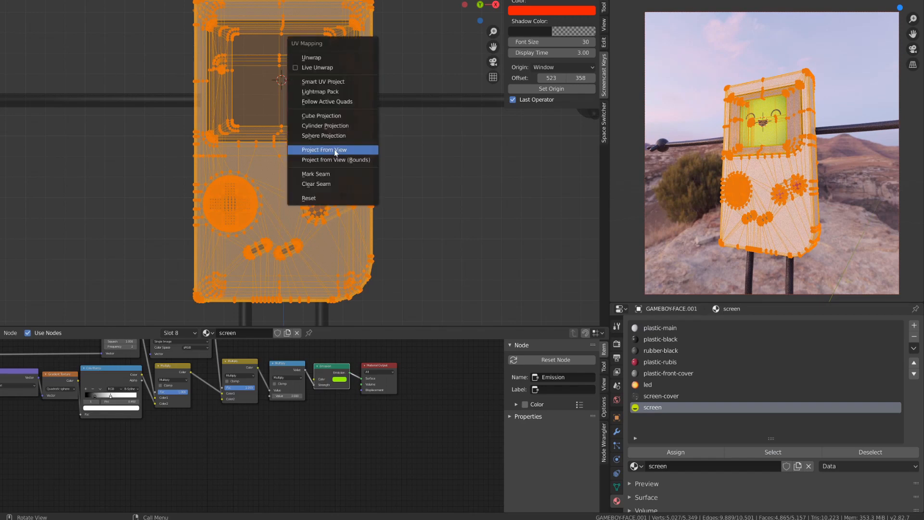
click(334, 149)
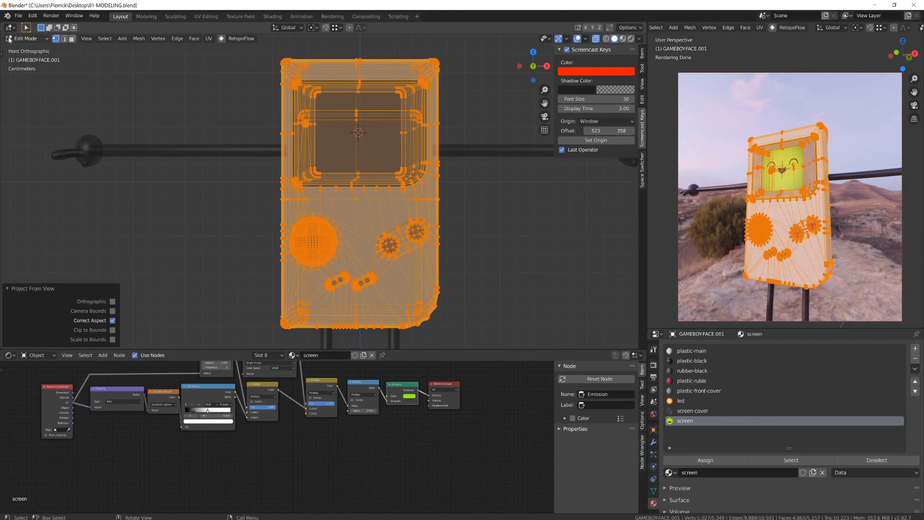
Step: Open the UV Editor in the upper area, then enlarge and reposition all UVs to fill the height of the UV square
click(10, 27)
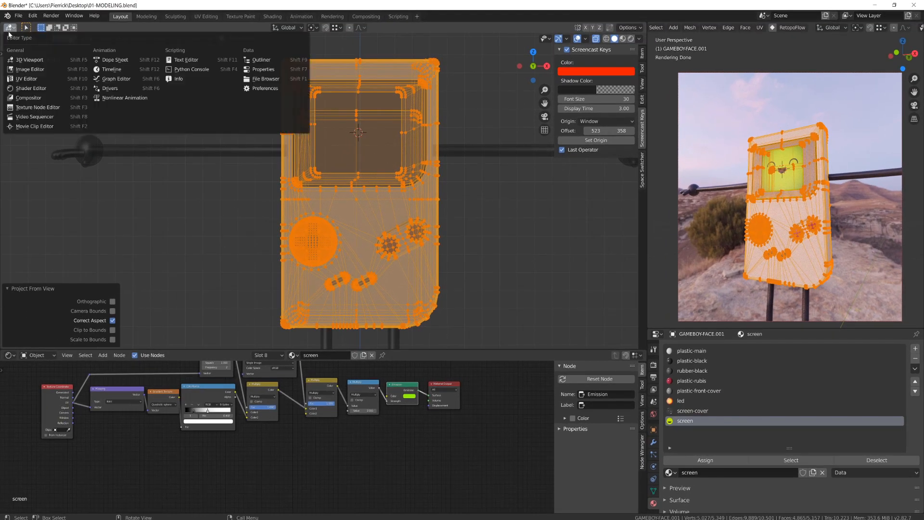
click(51, 72)
key(a)
key(s)
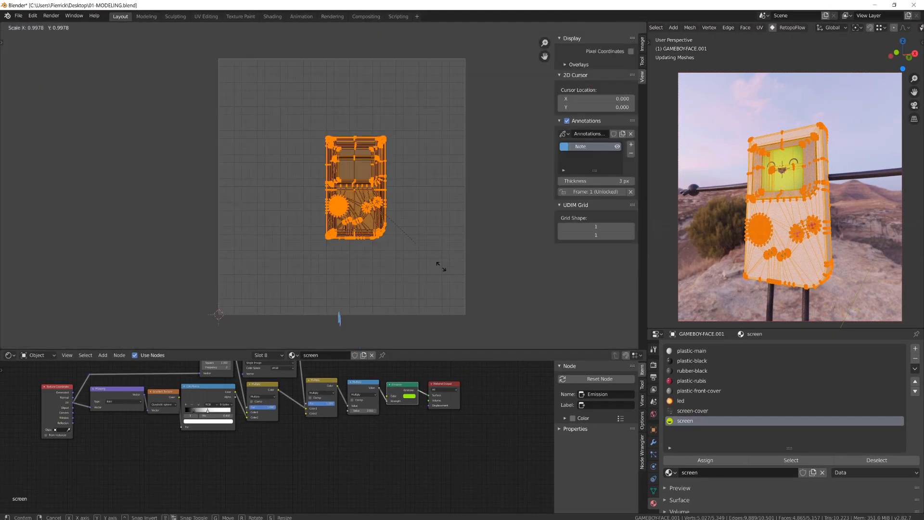
click(486, 339)
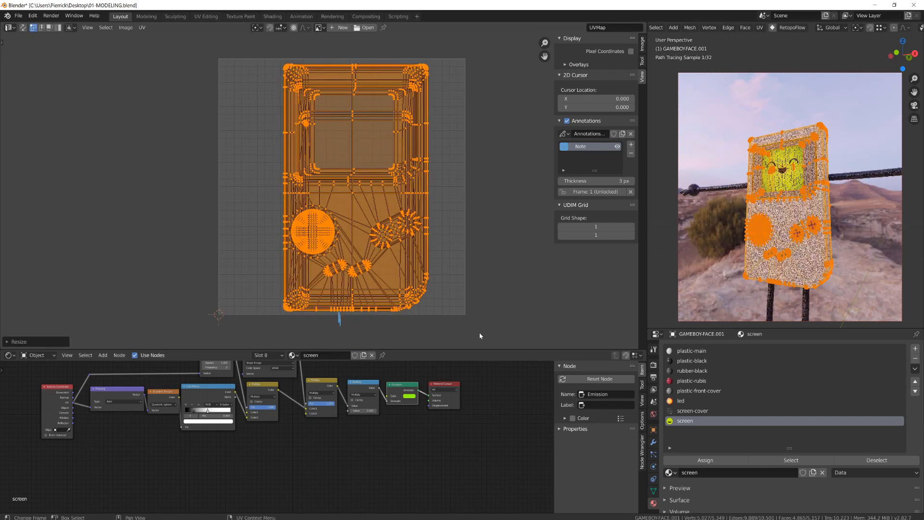
key(g)
click(443, 306)
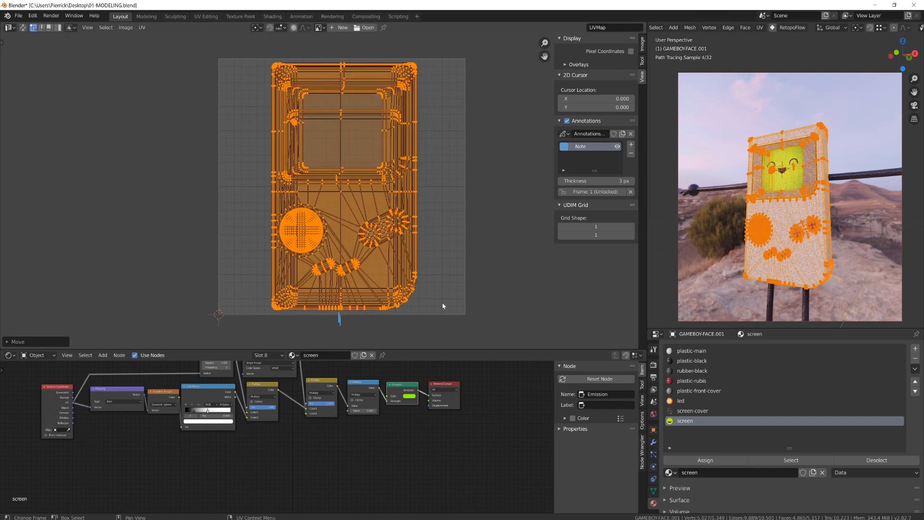
Step: Display the image mask-gameboy01.png behind the UV layout
click(320, 28)
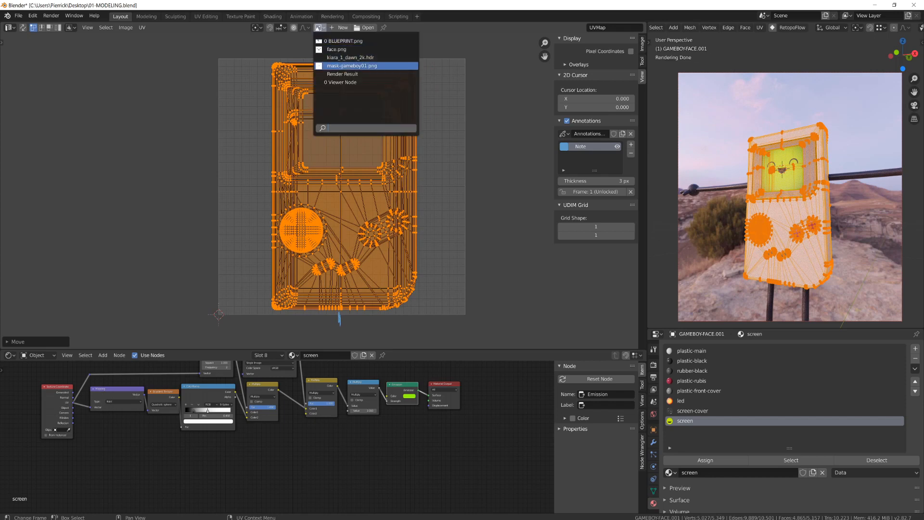
click(378, 66)
scroll(377, 172, down, 7)
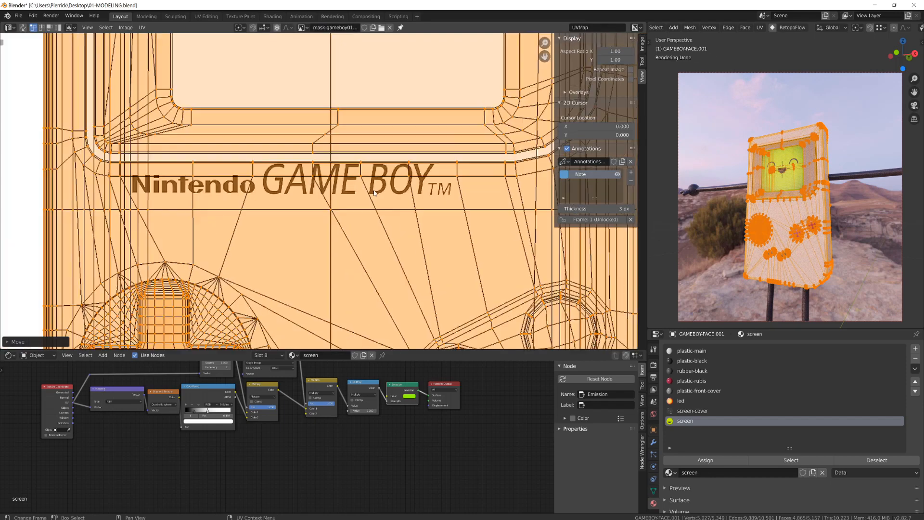
scroll(418, 237, down, 1)
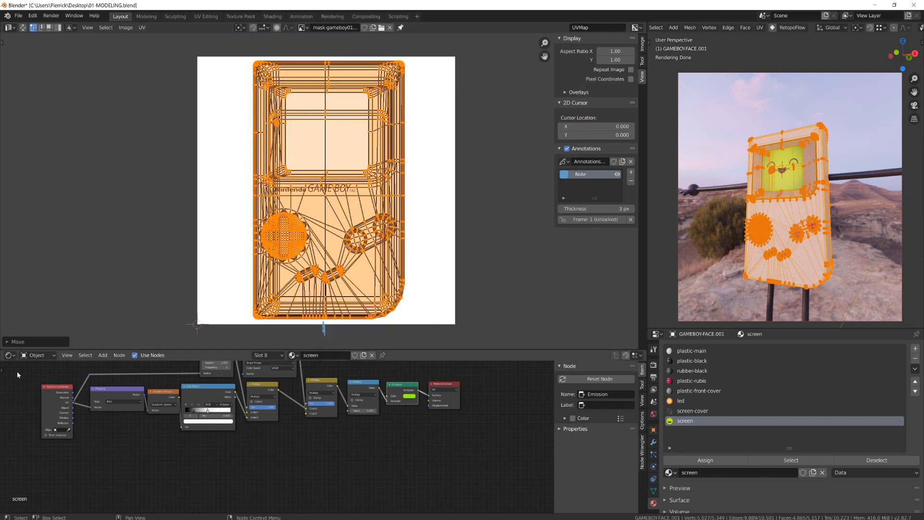
Step: Add an Image Texture node to the plastic-main material and assign mask-gameboy01.png to it
click(10, 356)
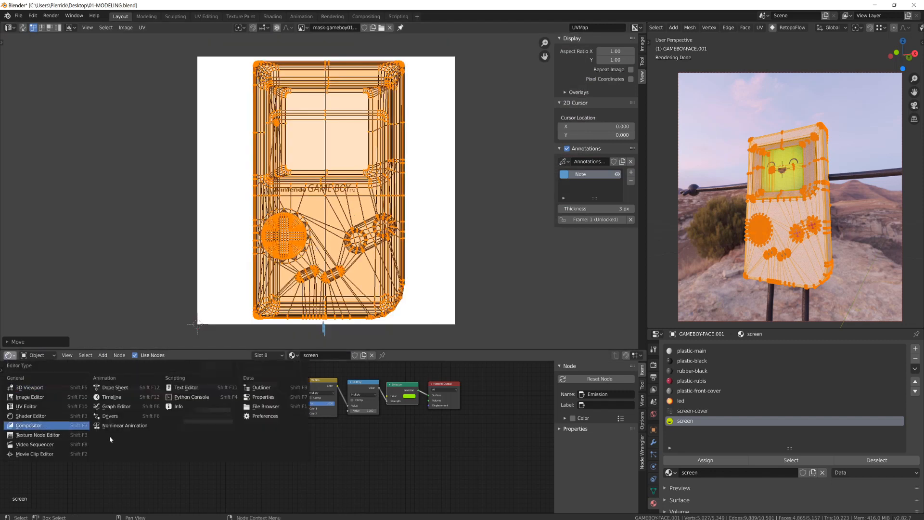
key(Escape)
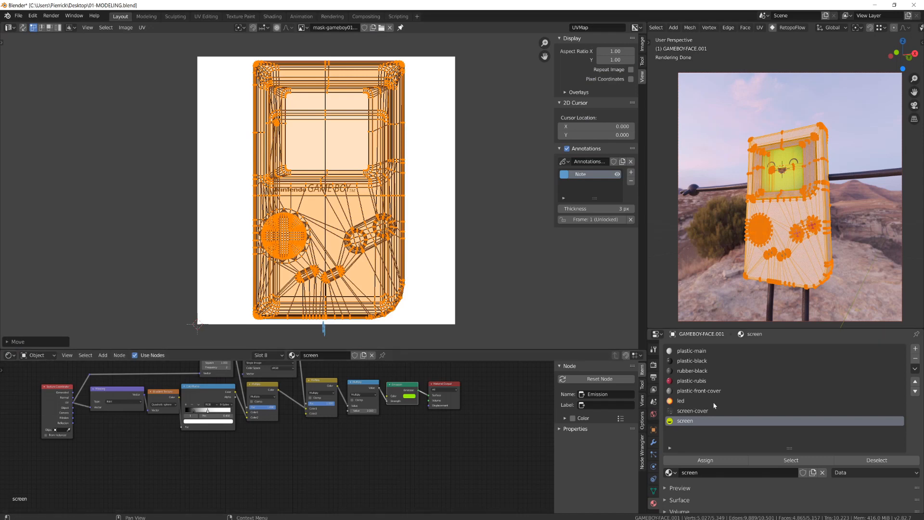
click(691, 351)
scroll(180, 405, up, 2)
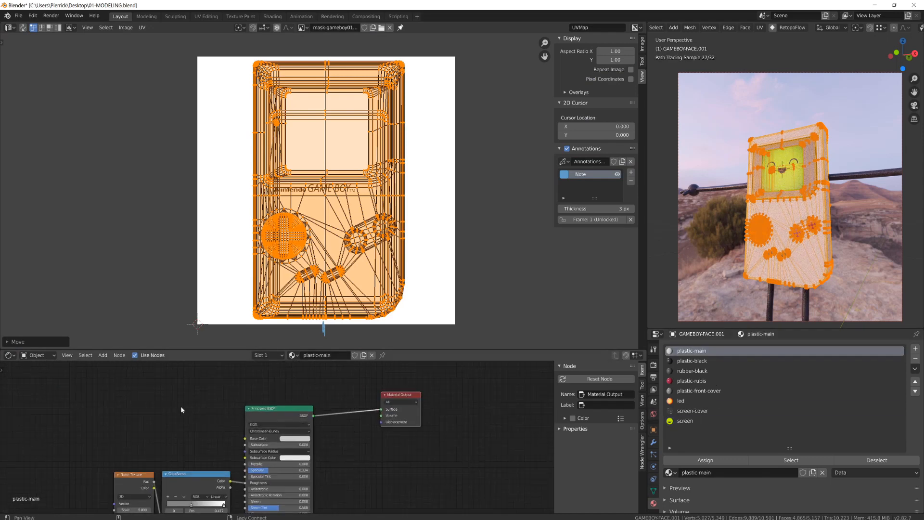
middle_drag(180, 405, 200, 436)
key(shift+a)
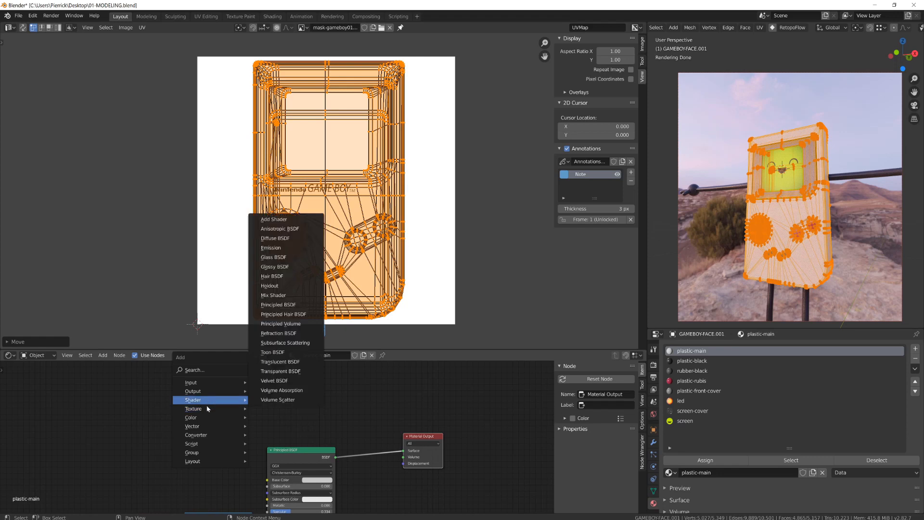
mouse_move(208, 412)
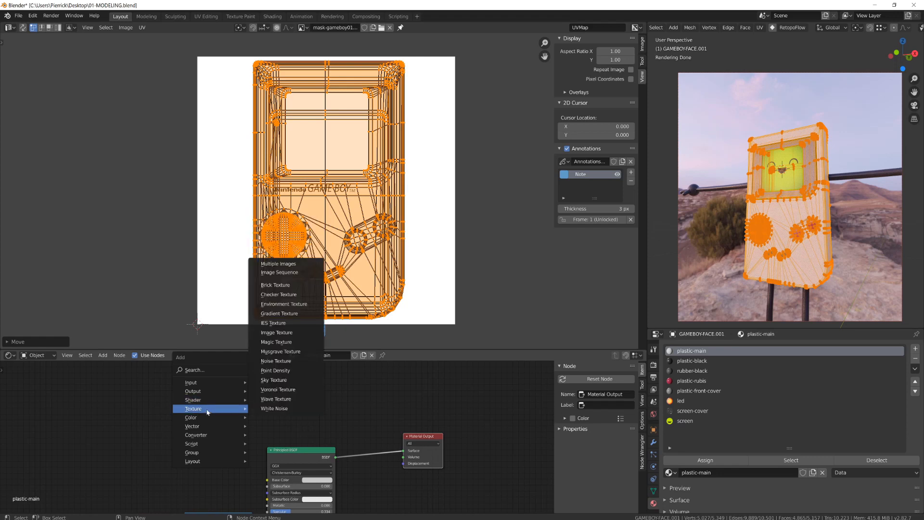
click(294, 332)
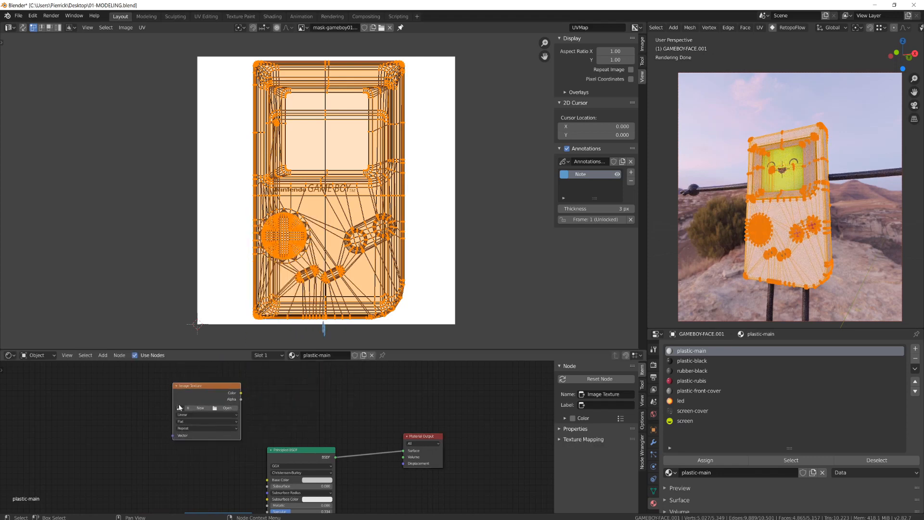
click(180, 408)
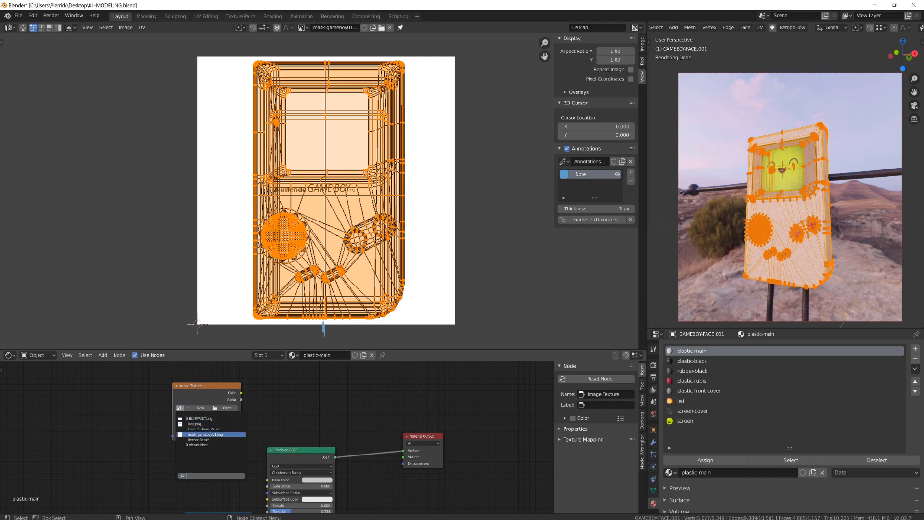
click(216, 434)
Step: Preview the mask texture on the plastic-main material and view the Game Boy's front closely in the render
ctrl+shift+click(228, 391)
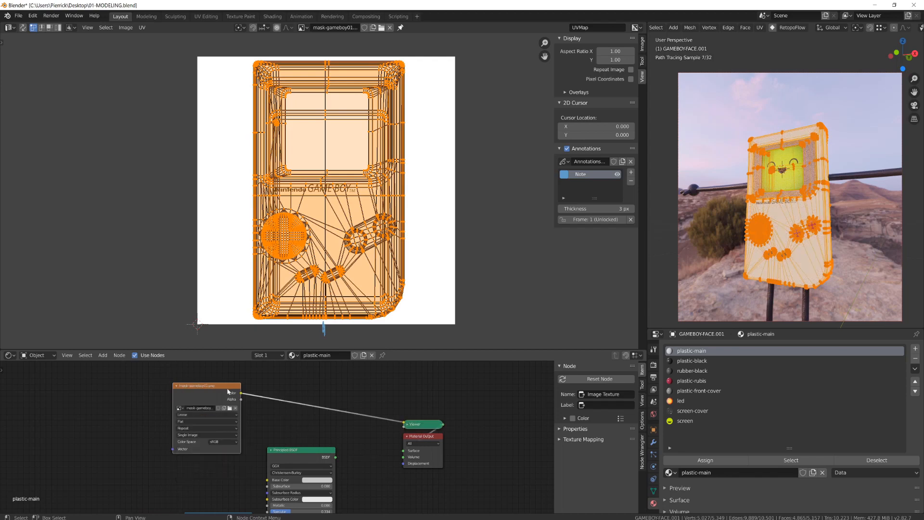
scroll(827, 288, up, 5)
middle_drag(831, 289, 844, 250)
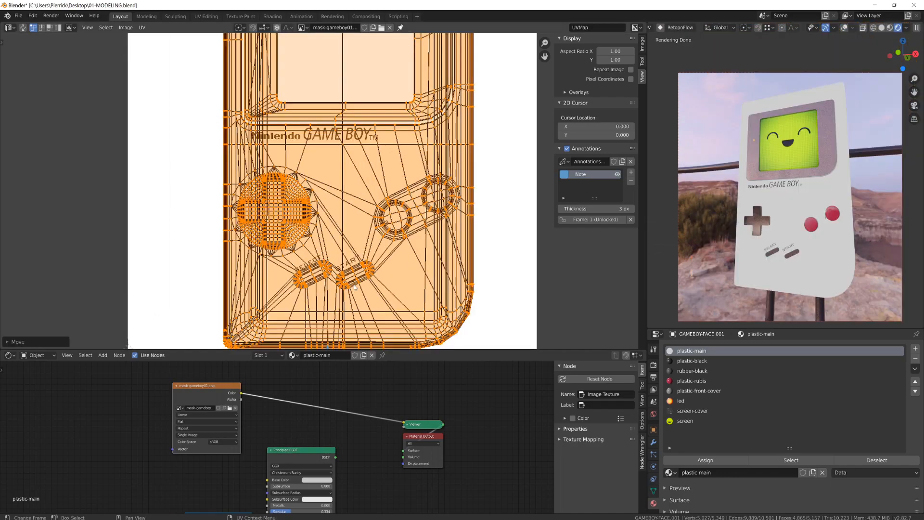
Step: Scale down and move the UVs until the logo and button labels line up with the Game Boy's front
key(g)
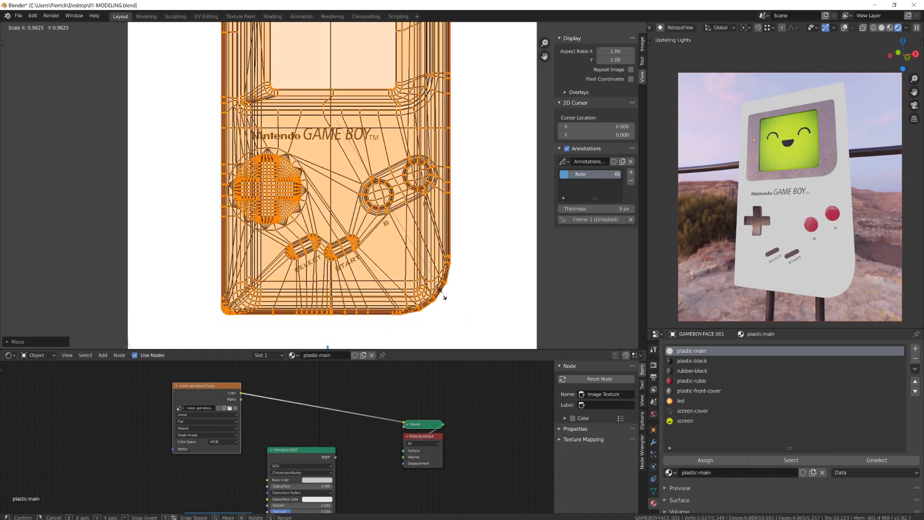
click(438, 313)
scroll(468, 339, up, 1)
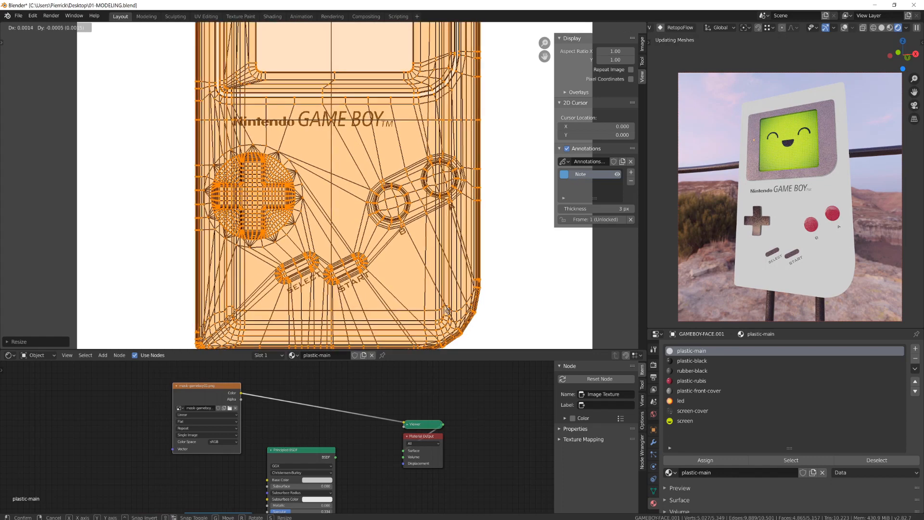
click(464, 332)
key(g)
click(451, 319)
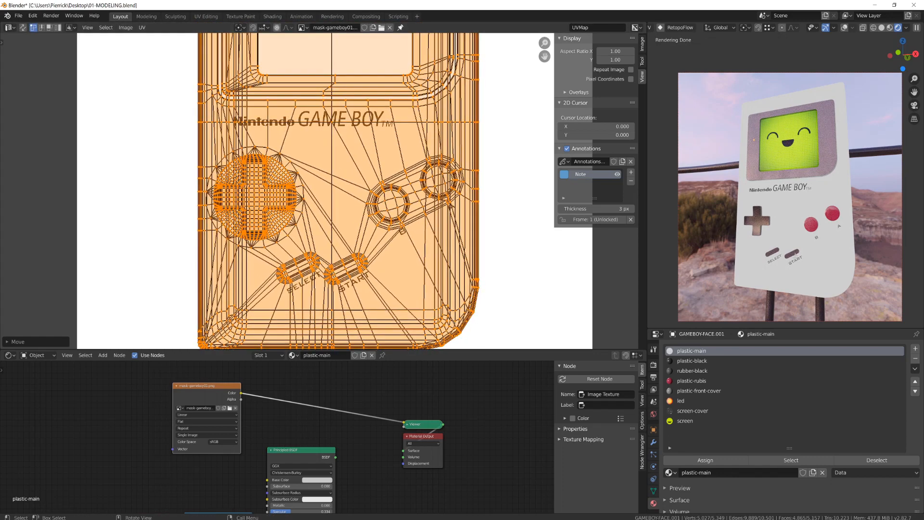
key(g)
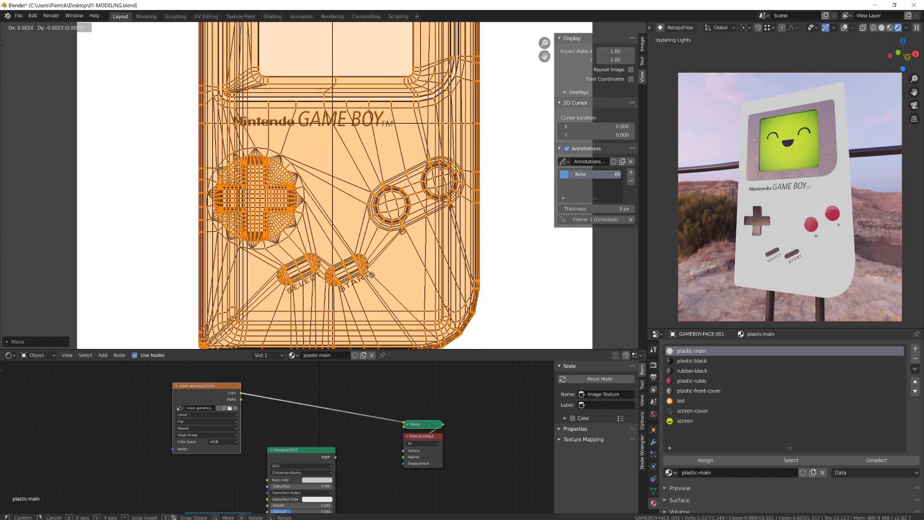
click(372, 276)
Step: Rearrange the plastic-main nodes, leaving free space between the mask image node and the Principled BSDF
scroll(318, 417, down, 1)
middle_drag(318, 417, 344, 384)
drag(4, 510, 329, 423)
middle_drag(329, 423, 342, 361)
key(g)
click(257, 423)
scroll(255, 423, down, 3)
middle_drag(255, 423, 276, 466)
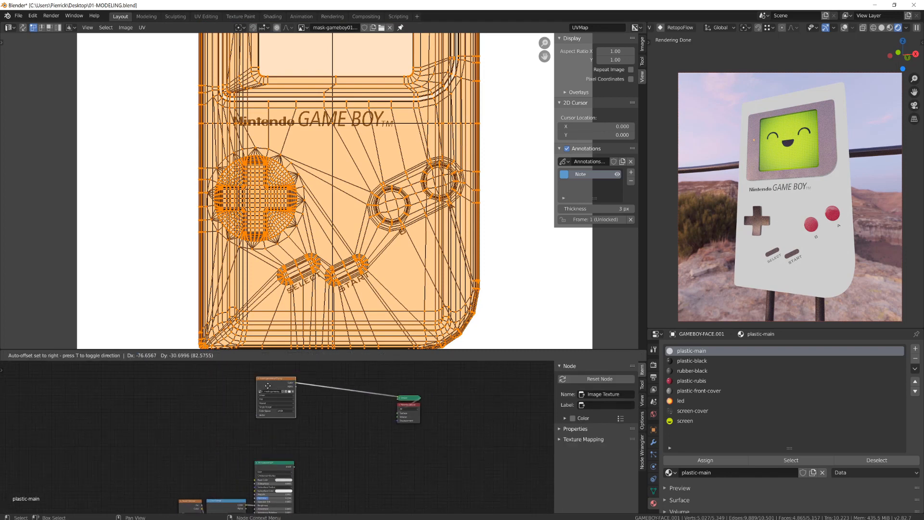
drag(278, 385, 229, 385)
middle_drag(260, 448, 252, 400)
drag(270, 414, 309, 414)
middle_drag(310, 414, 345, 483)
ctrl+shift+click(258, 404)
drag(258, 404, 194, 437)
scroll(248, 414, up, 2)
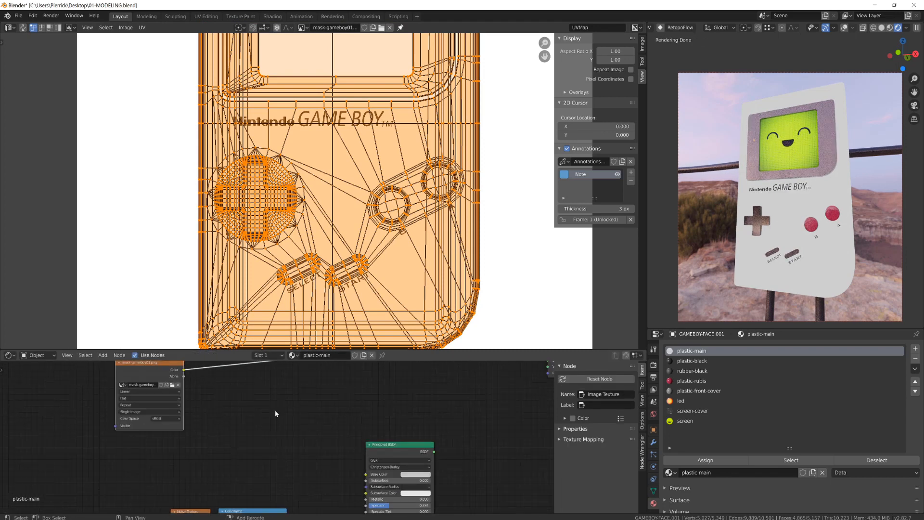
Step: Add a Mix color node between the mask image and the Principled BSDF and set its Color1 to saturated blue
key(shift+a)
click(349, 439)
click(282, 397)
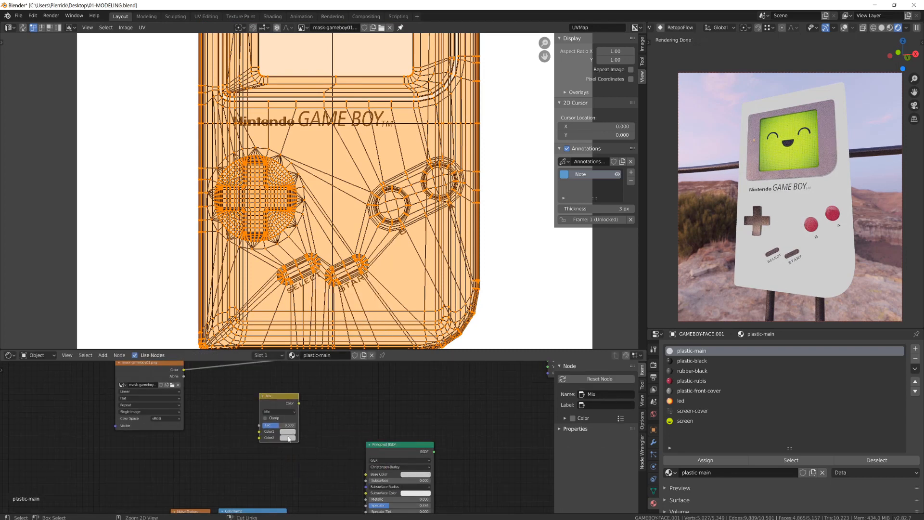
click(291, 431)
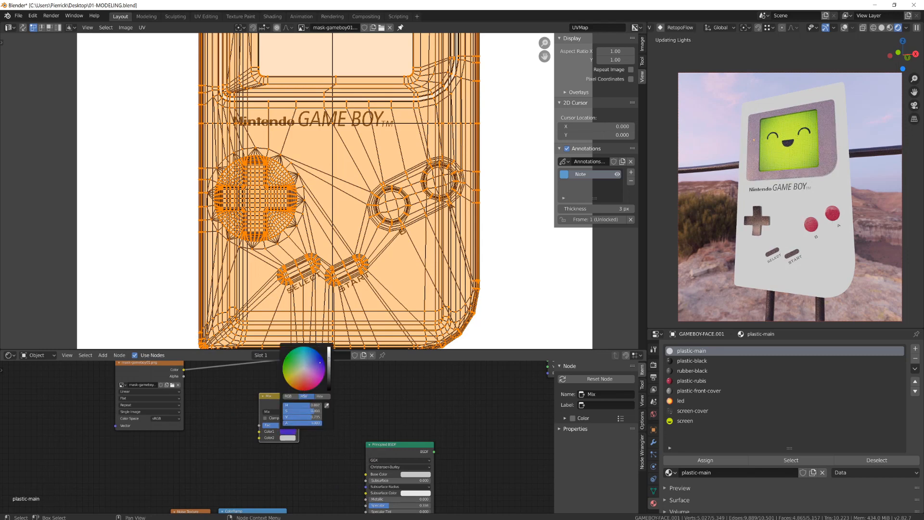
drag(319, 362, 319, 363)
Step: Feed the mask image's Color into the Mix factor, link the Mix to Base Color, and preview the Principled BSDF
drag(183, 370, 202, 378)
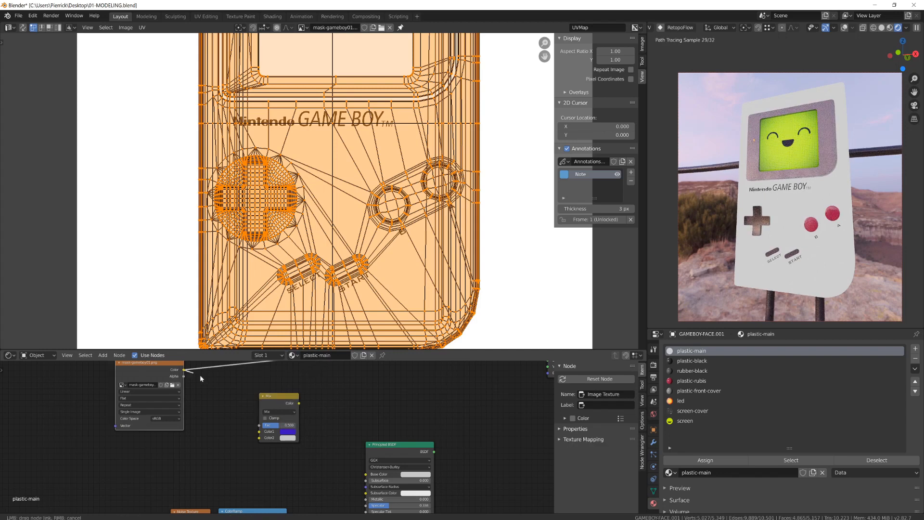
drag(258, 426, 259, 425)
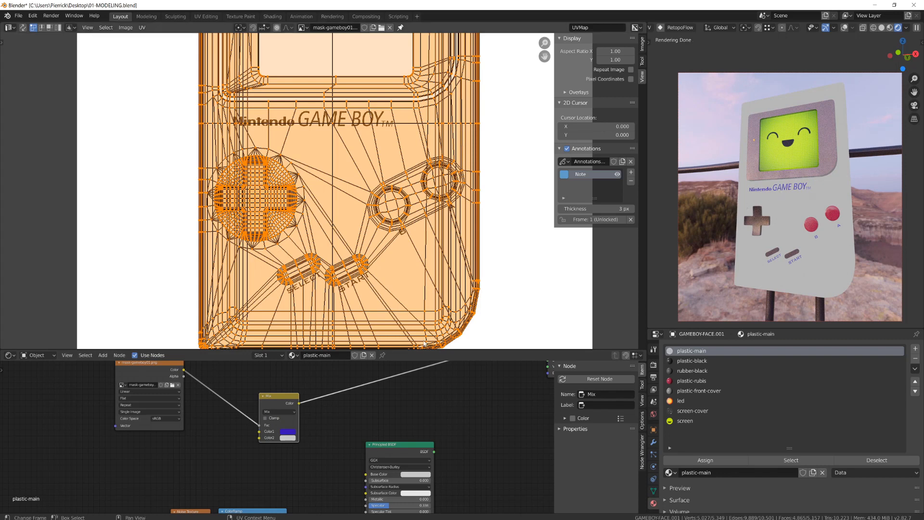
mouse_move(302, 403)
mouse_down()
mouse_move(349, 456)
mouse_move(336, 435)
mouse_up()
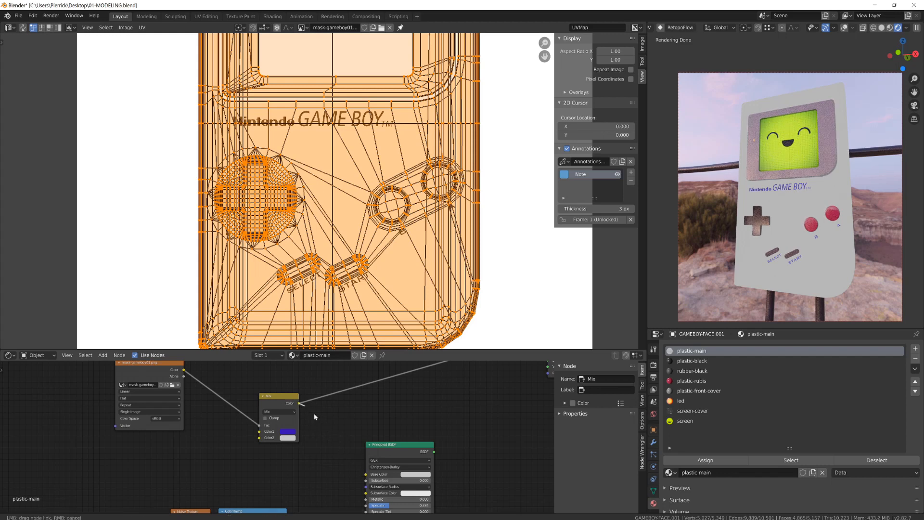
drag(298, 404, 365, 477)
ctrl+shift+click(390, 452)
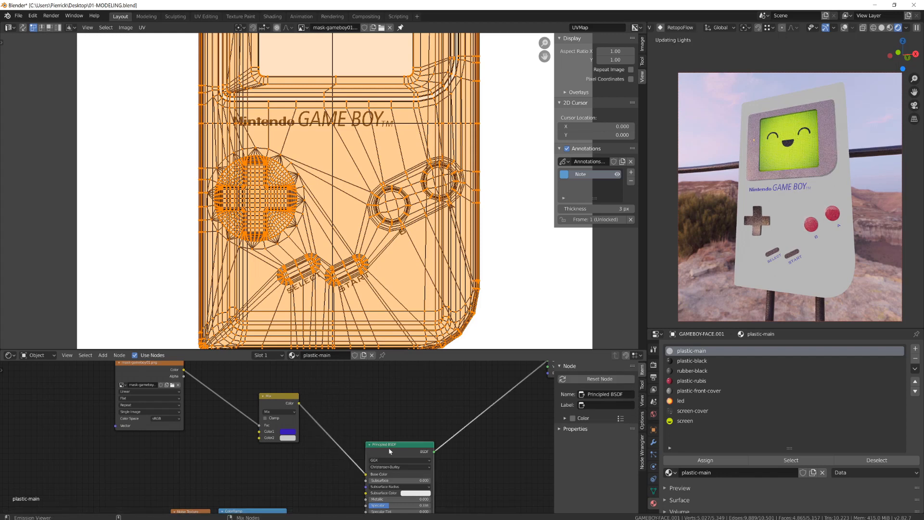
Step: Nudge the UVs slightly so the logo and button labels sit correctly on the Game Boy's front
scroll(803, 262, up, 2)
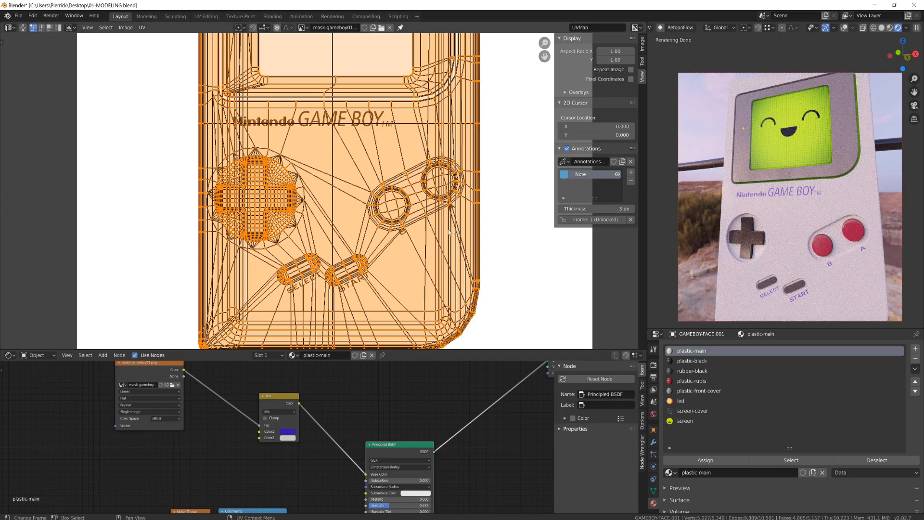
scroll(449, 233, down, 1)
key(g)
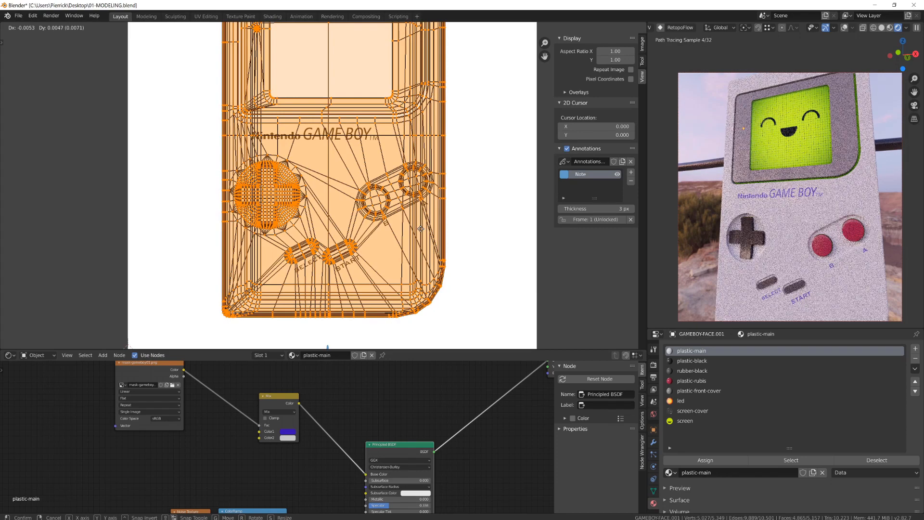
click(421, 229)
scroll(427, 230, down, 2)
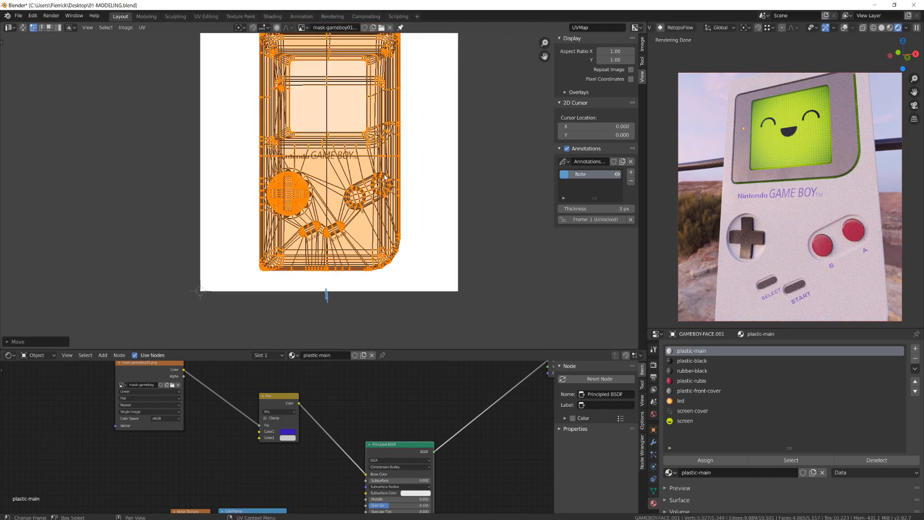
Step: Clear the UV selection, then select only the linked back shell of the Game Boy in the 3D viewport
middle_drag(794, 216, 749, 192)
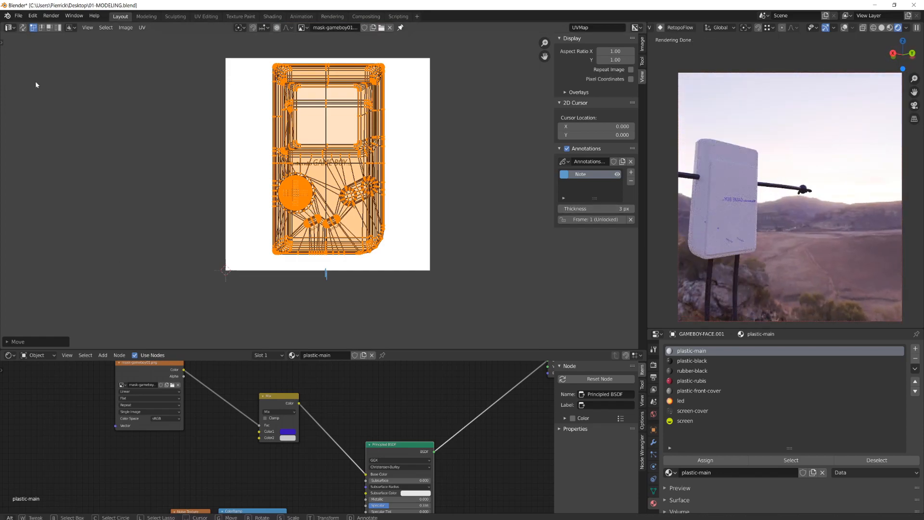
key(alt+a)
click(10, 28)
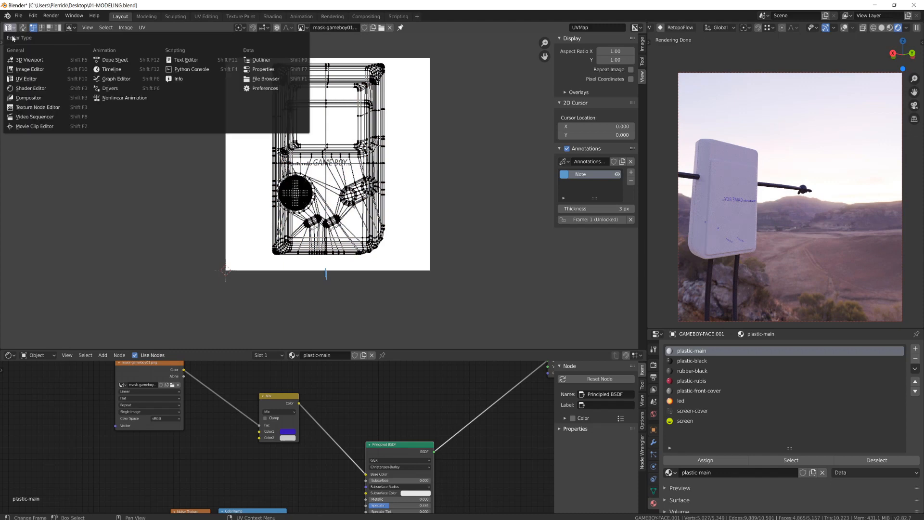
click(24, 42)
middle_drag(317, 128, 281, 89)
key(alt+a)
key(l)
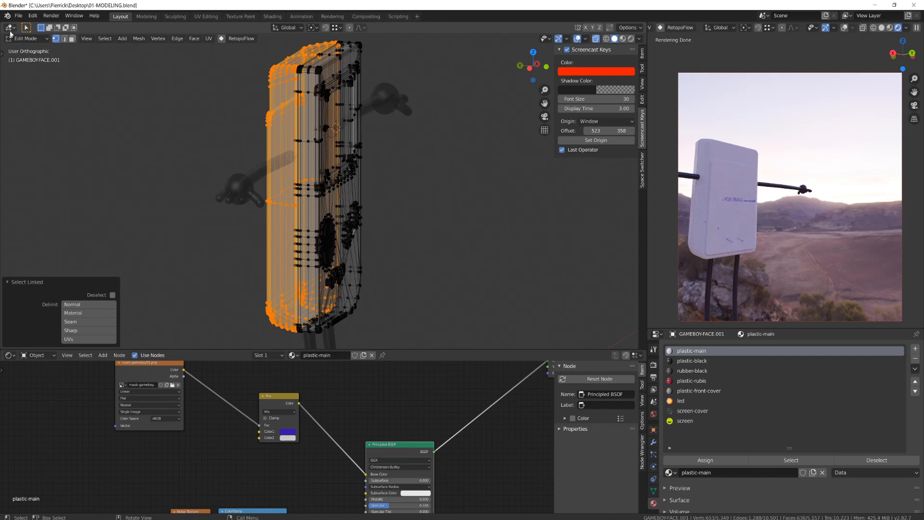
Step: Scale down the back shell's UVs and move them to the blank lower-left area of the mask image
click(10, 31)
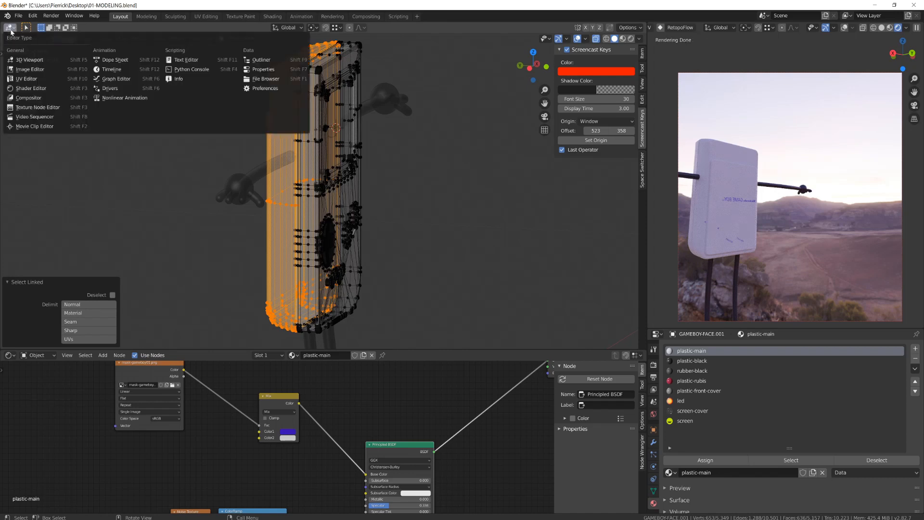
click(35, 79)
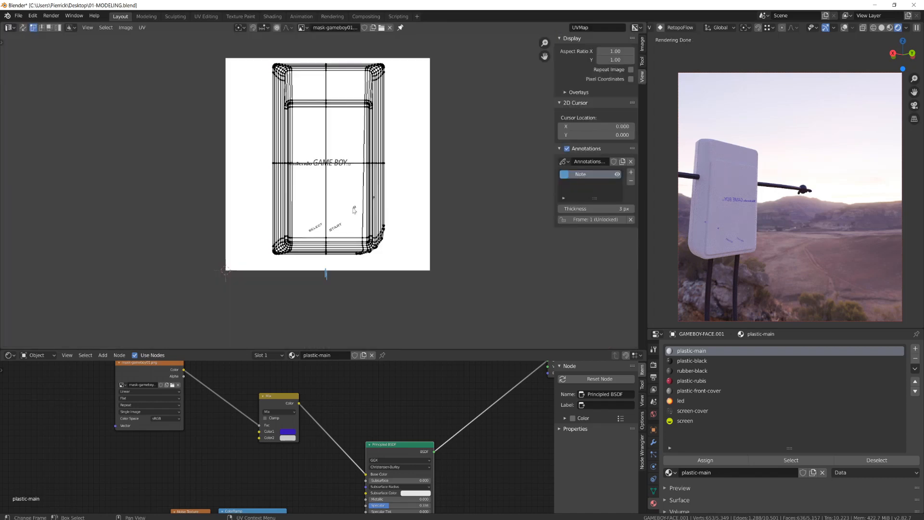
key(a)
key(s)
click(396, 165)
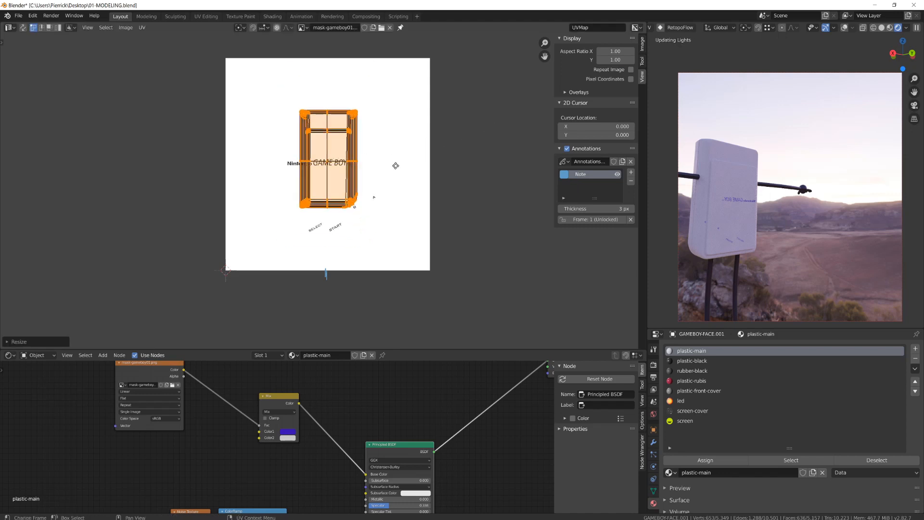
key(g)
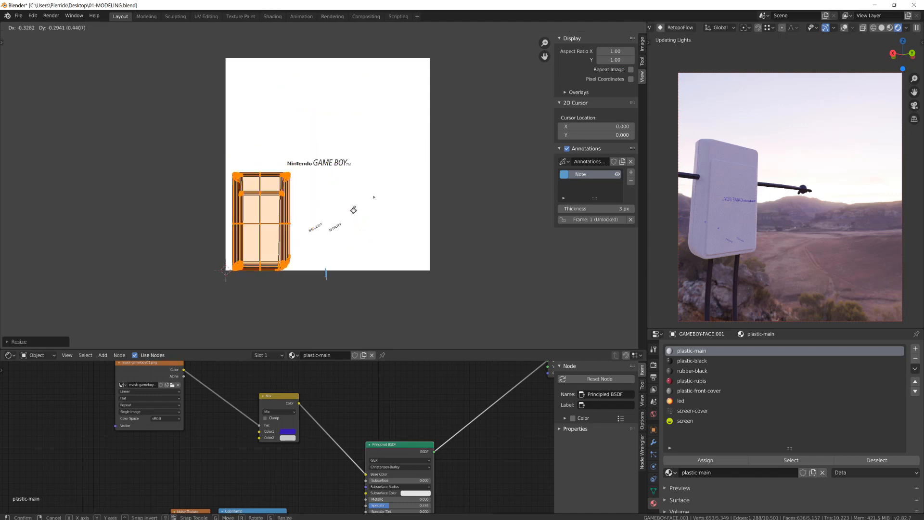
click(299, 180)
Step: Leave Edit Mode, bring back the 3D viewport facing the Game Boy's front, and deselect the model
key(Tab)
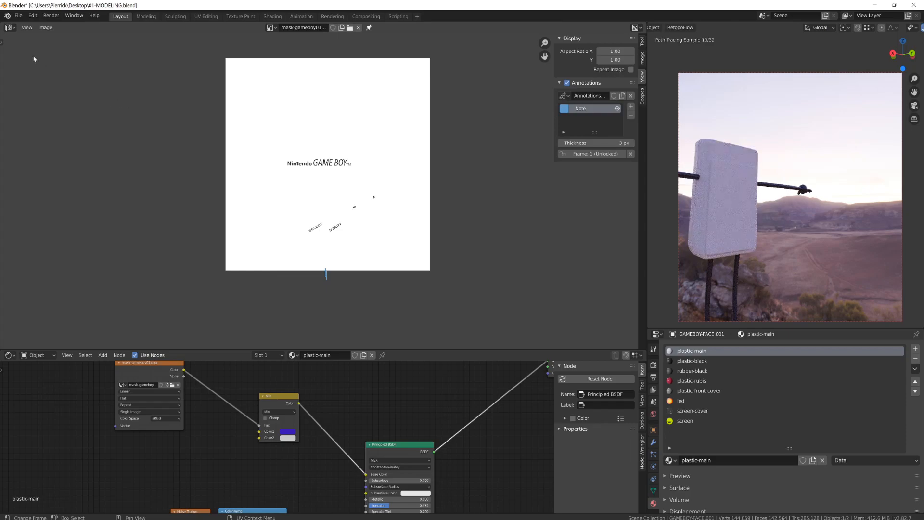
click(10, 30)
click(20, 61)
middle_drag(435, 269, 348, 231)
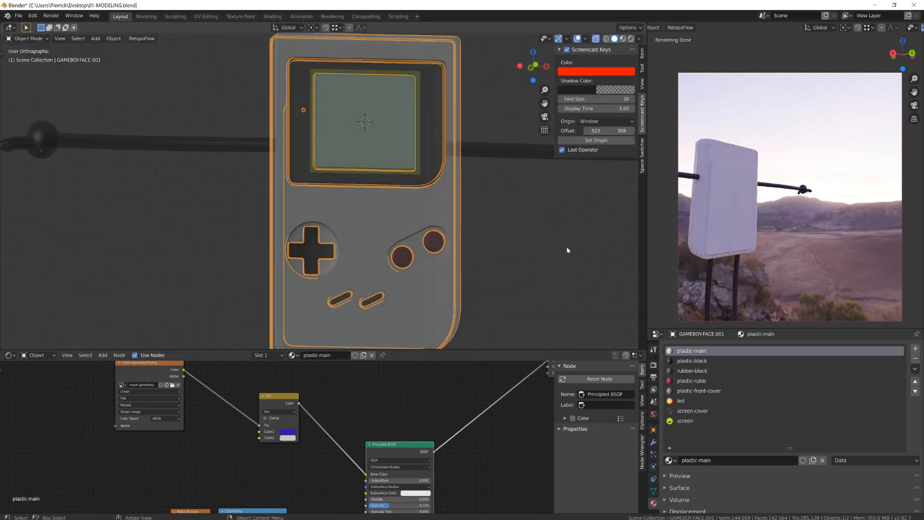
middle_drag(741, 268, 798, 238)
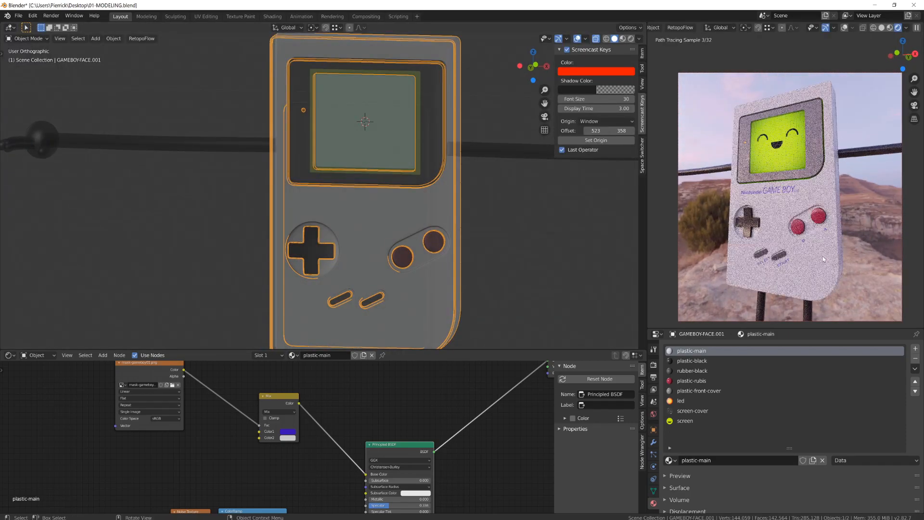
click(257, 347)
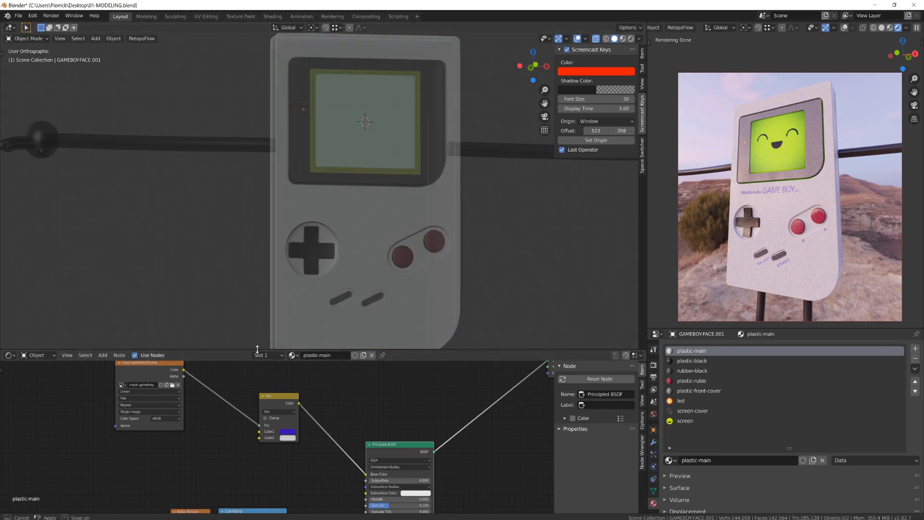
Step: Enlarge the shader editor and gather the mask image and Mix nodes near the Principled BSDF
drag(270, 350, 274, 124)
middle_drag(288, 287, 244, 264)
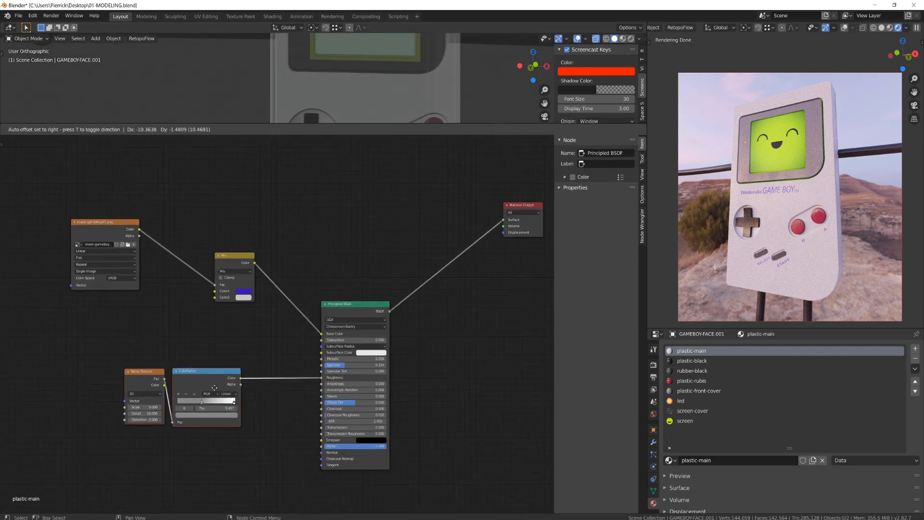
drag(243, 265, 258, 300)
drag(106, 222, 184, 280)
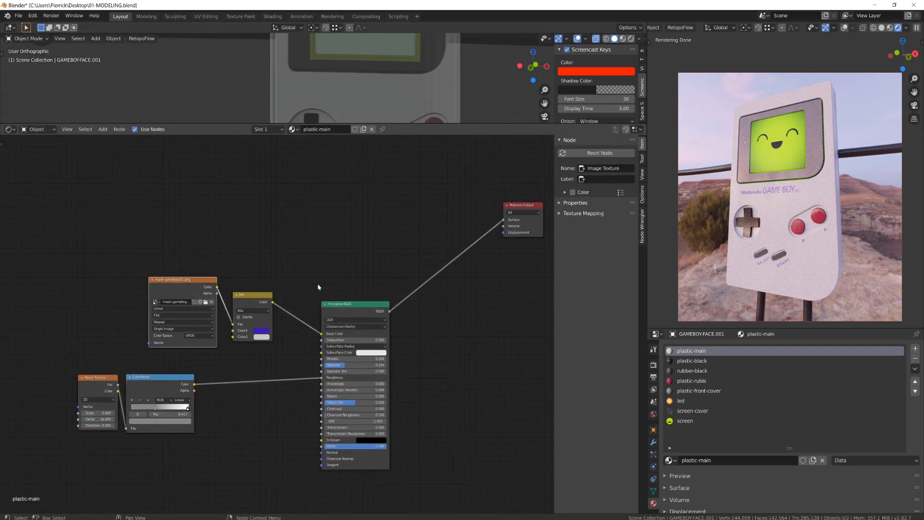
Step: Widen the gap between the mask image and Mix nodes, and move the Noise Texture and ColorRamp farther from the Principled BSDF
scroll(748, 235, up, 6)
mouse_move(749, 234)
middle_down()
mouse_move(735, 238)
mouse_move(764, 227)
middle_up()
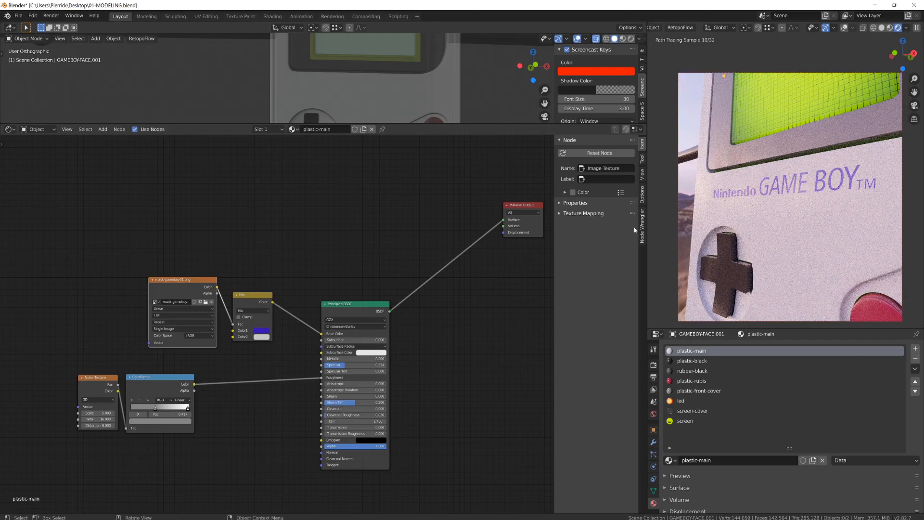
scroll(125, 370, up, 1)
drag(169, 276, 122, 279)
drag(240, 294, 262, 294)
click(137, 383)
shift+click(93, 385)
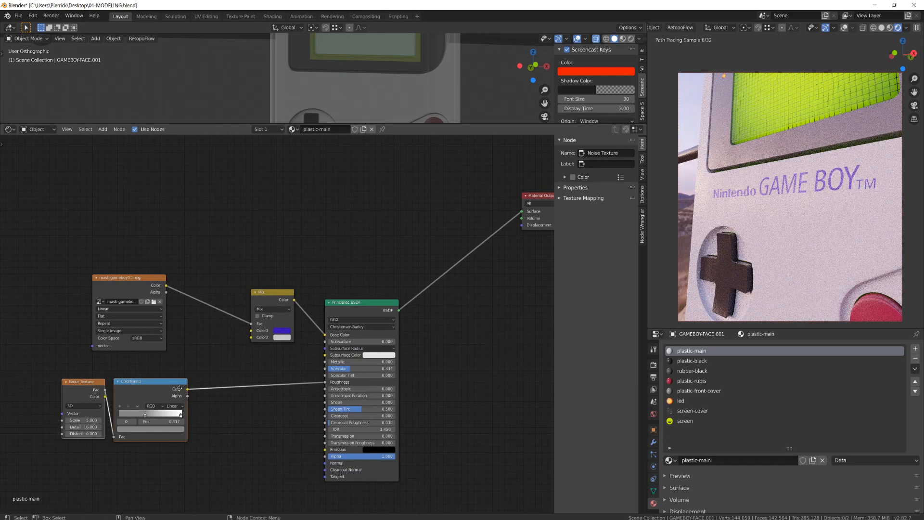
drag(180, 391, 153, 407)
Step: Duplicate the Mix node, place it below the original, and connect the ColorRamp's Color to the copy's Color2
click(278, 302)
key(shift+d)
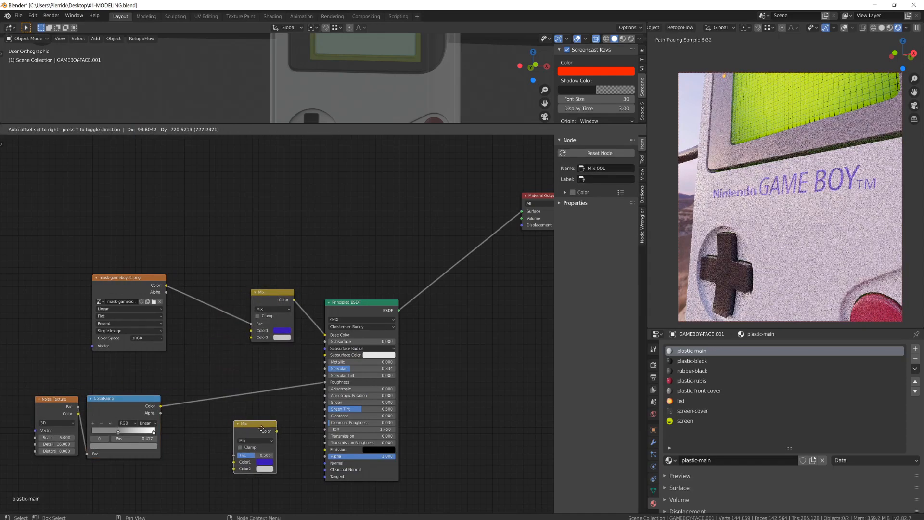
click(263, 422)
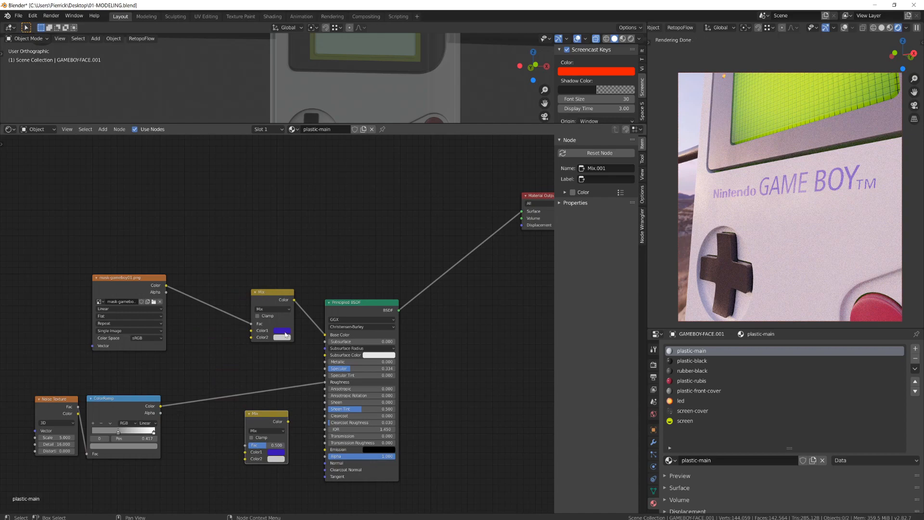
drag(159, 406, 166, 409)
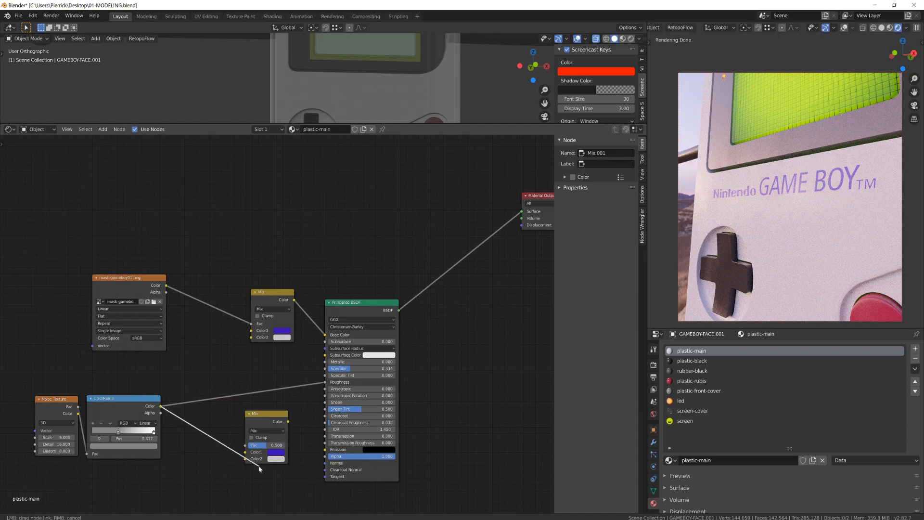
drag(248, 462, 245, 458)
Step: Insert a Reroute on the mask link and duplicate it to route the mask into the lower Mix node's factor
key(shift+a)
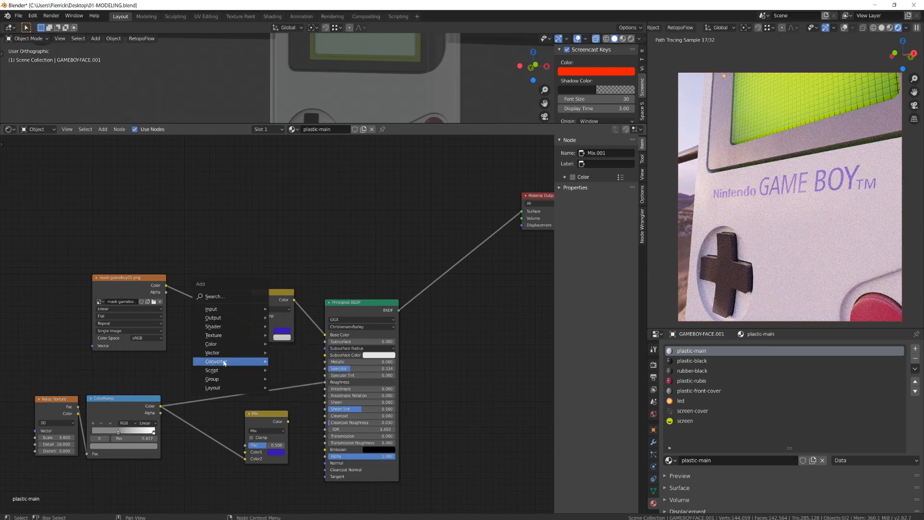
mouse_move(218, 383)
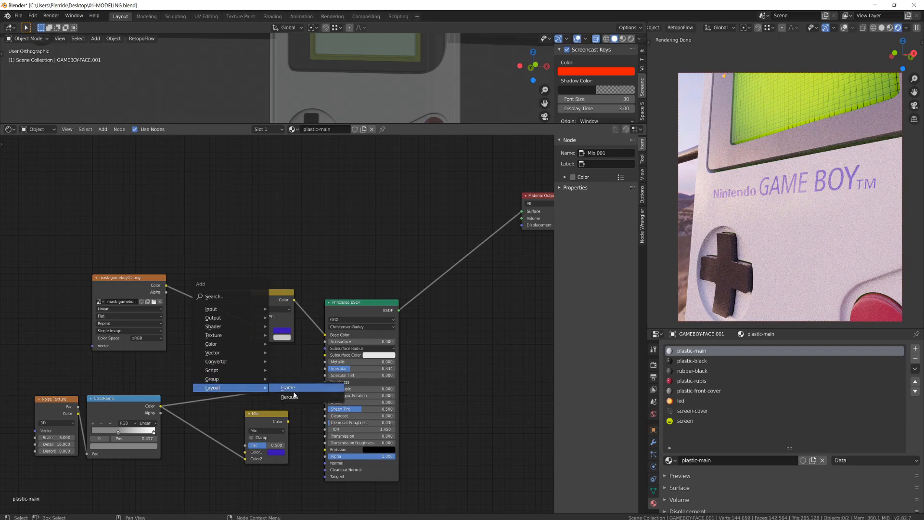
click(294, 396)
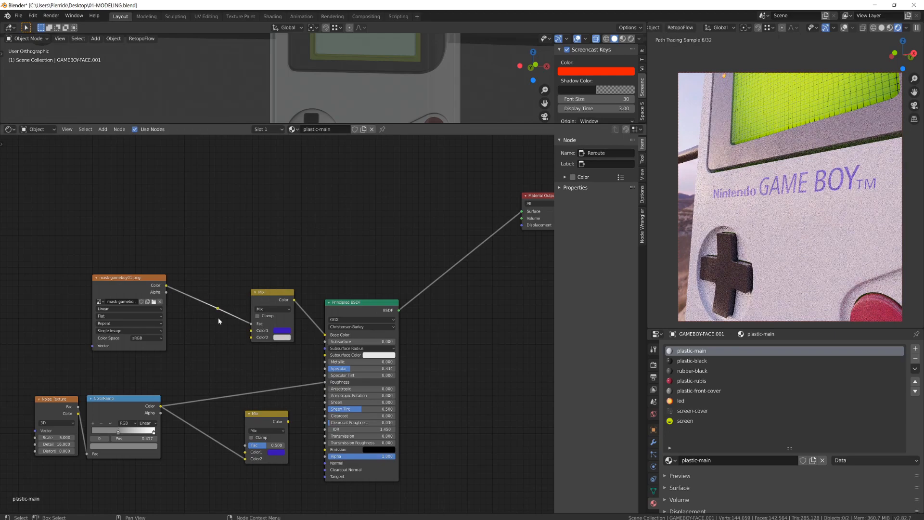
click(221, 299)
key(shift+d)
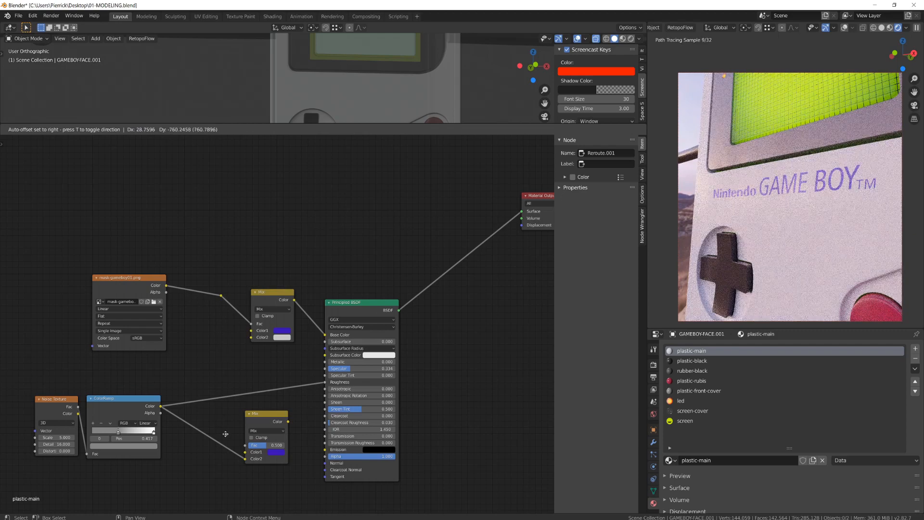
click(226, 428)
drag(222, 300, 220, 431)
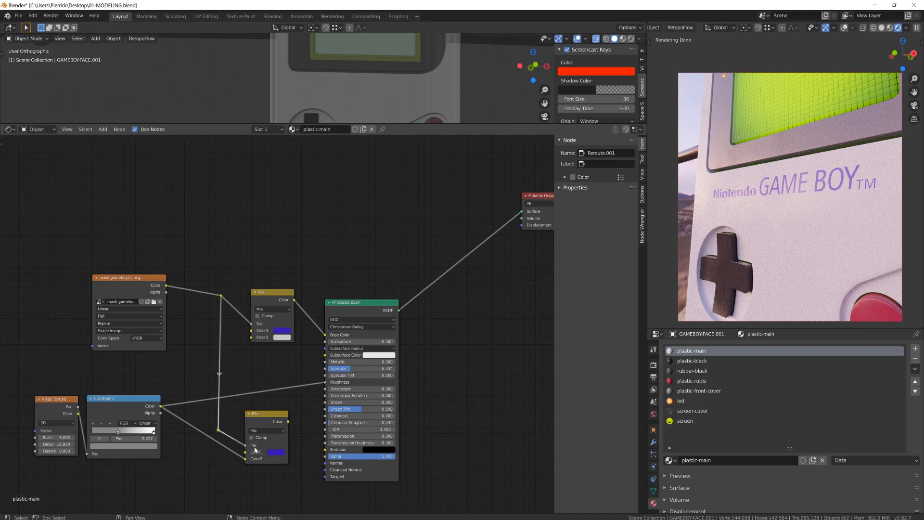
Step: Set the lower Mix node's Color1 to black and connect its output to the Principled BSDF's Roughness
click(277, 452)
click(275, 452)
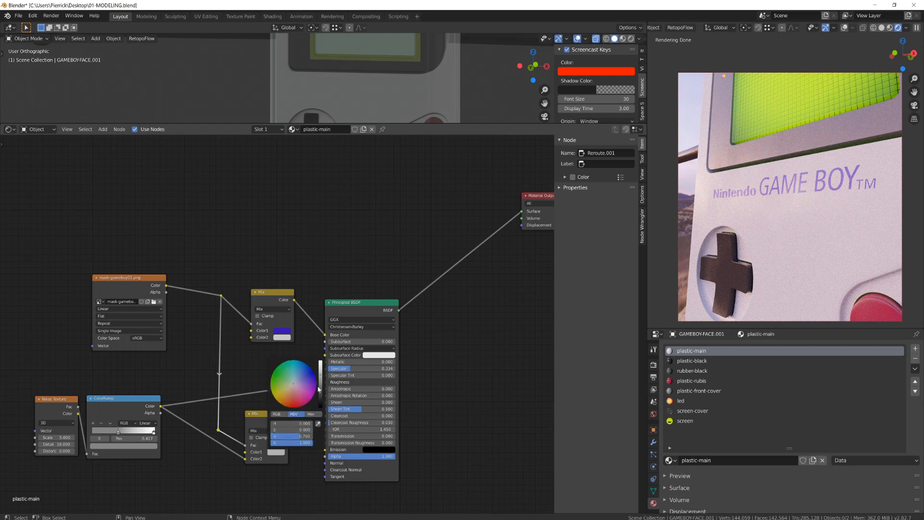
drag(318, 389, 294, 421)
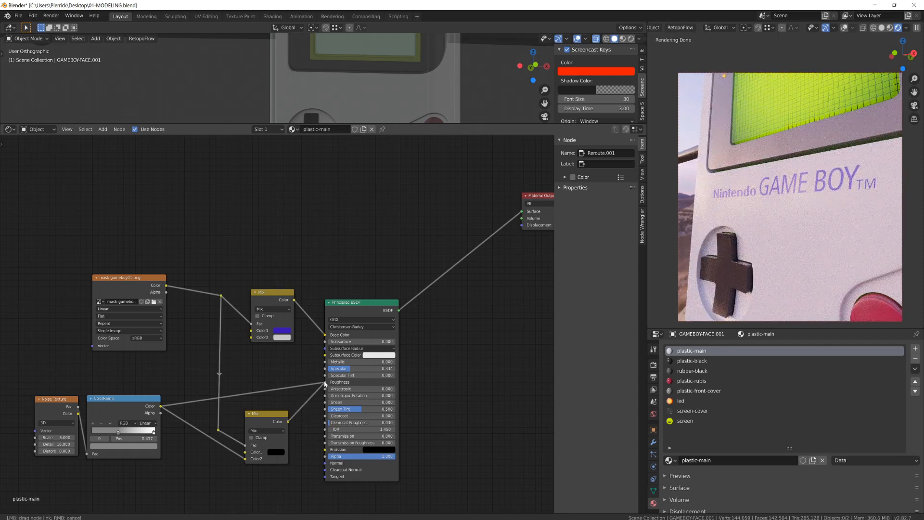
drag(325, 384, 324, 382)
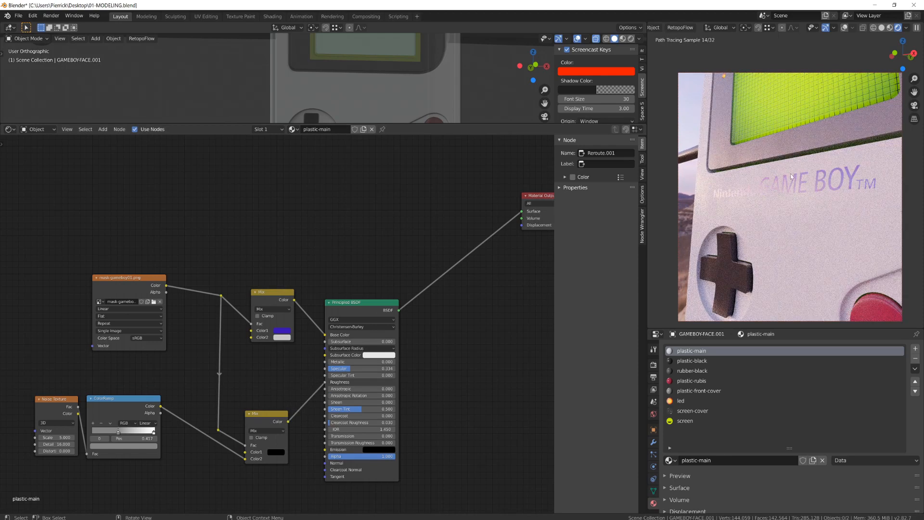
Step: Lighten the lower Mix node's Color1 to dark grey while viewing the logo closely in the render
scroll(757, 201, up, 5)
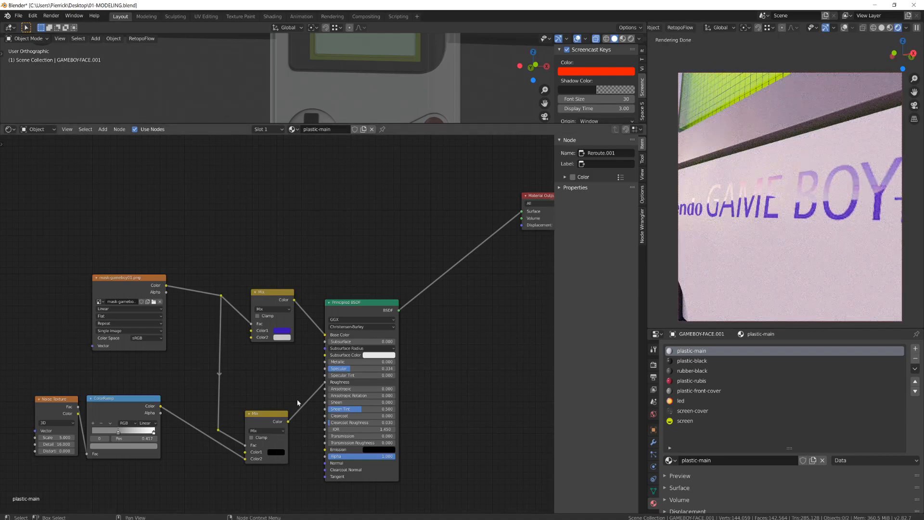
click(276, 451)
drag(318, 402, 320, 396)
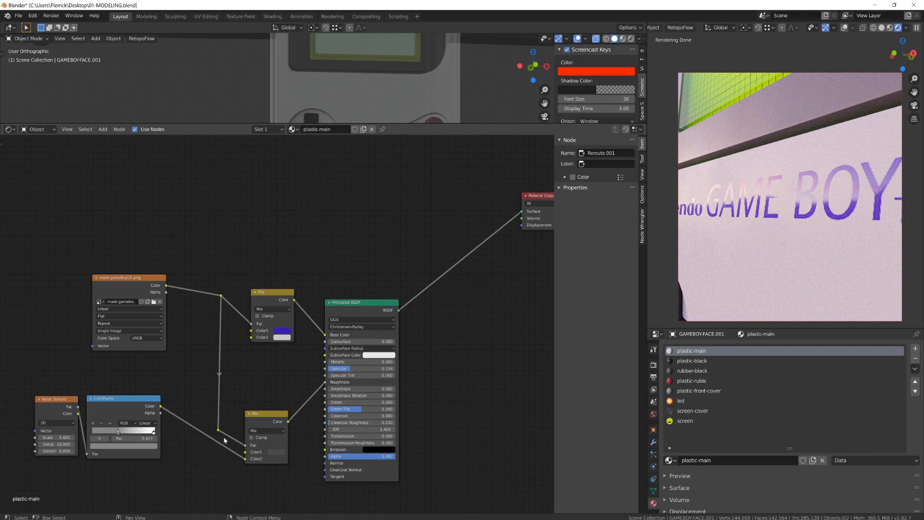
Step: Move the lower Mix node slightly up toward the Principled BSDF and align the two mask reroutes in one vertical line
drag(268, 409, 277, 401)
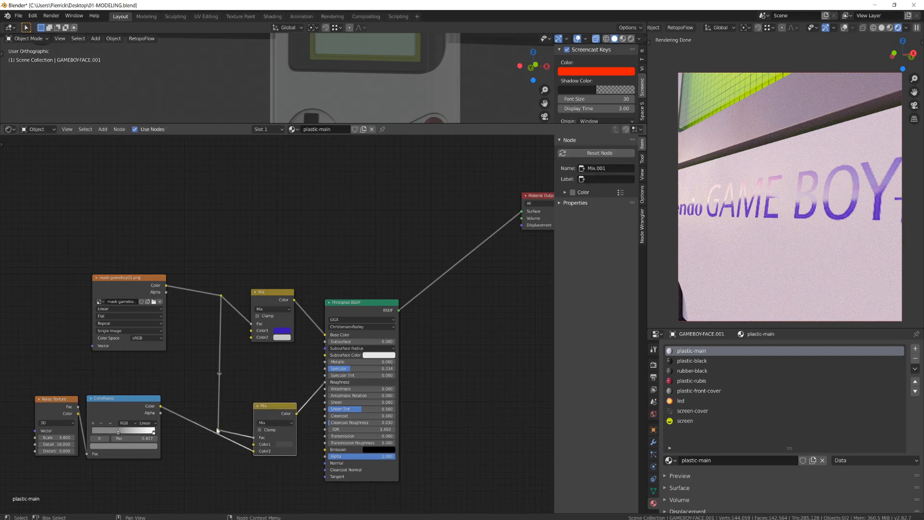
drag(219, 430, 225, 414)
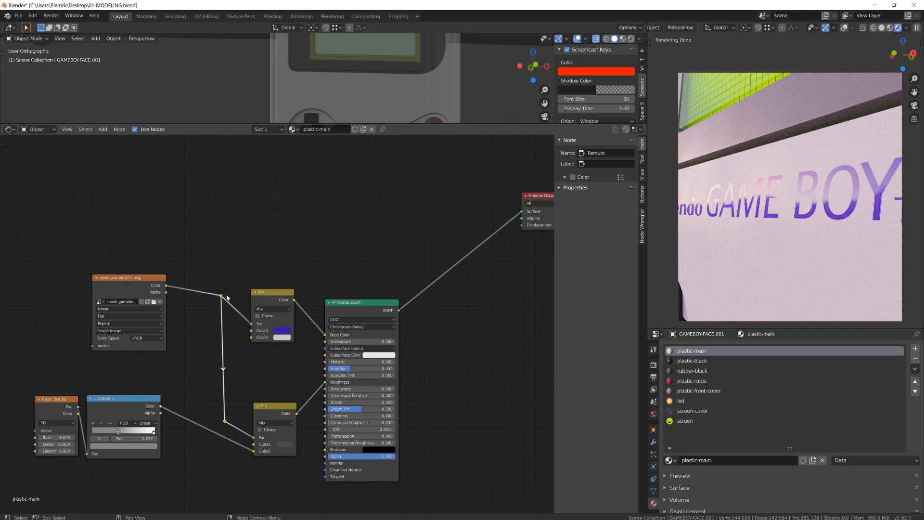
key(s)
key(x)
key(0)
key(Return)
Step: Duplicate the lower reroute, place the copy below the Mix nodes, and extend the mask link down to it
middle_drag(250, 386, 279, 268)
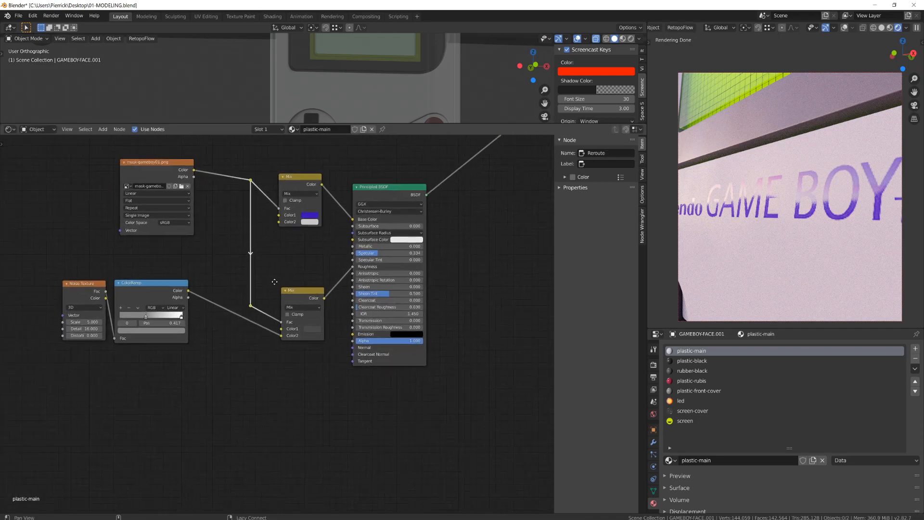
click(250, 305)
key(shift+d)
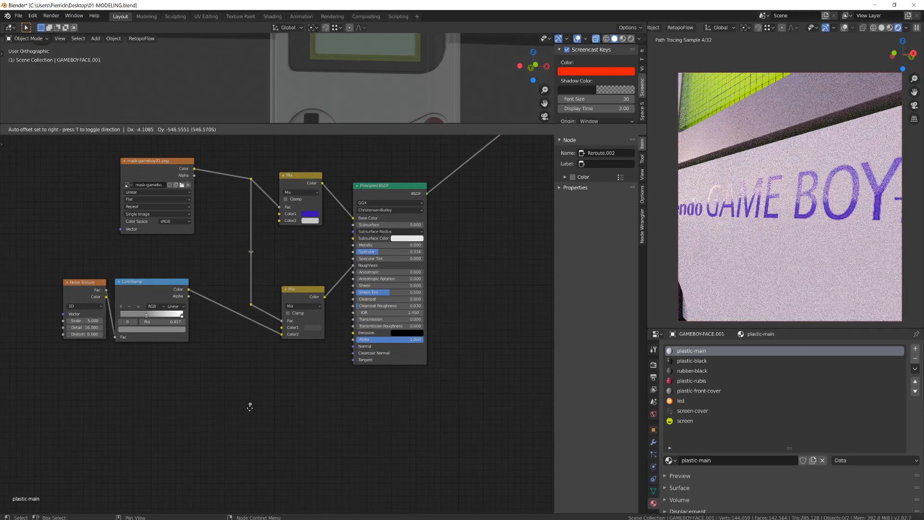
click(247, 420)
drag(353, 351, 318, 367)
click(251, 306)
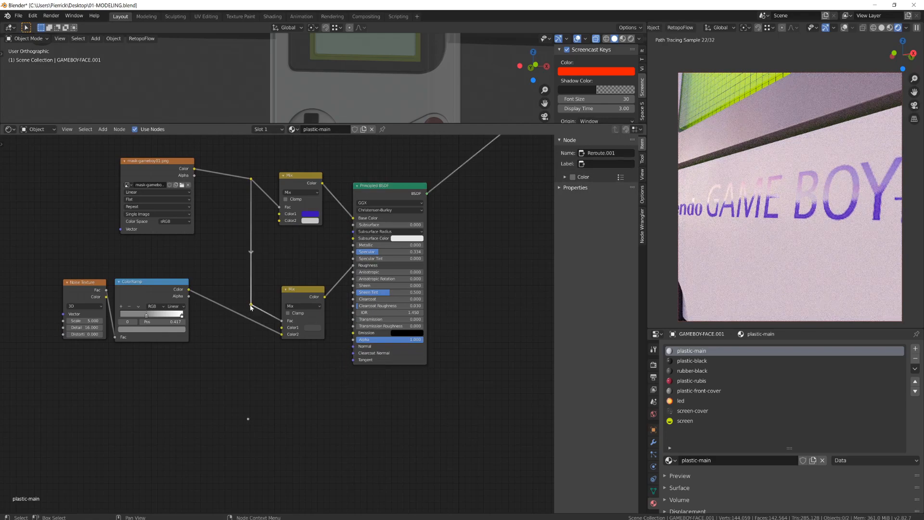
Step: Add a Bump node below the lower Mix node, beside the new reroute
key(shift+a)
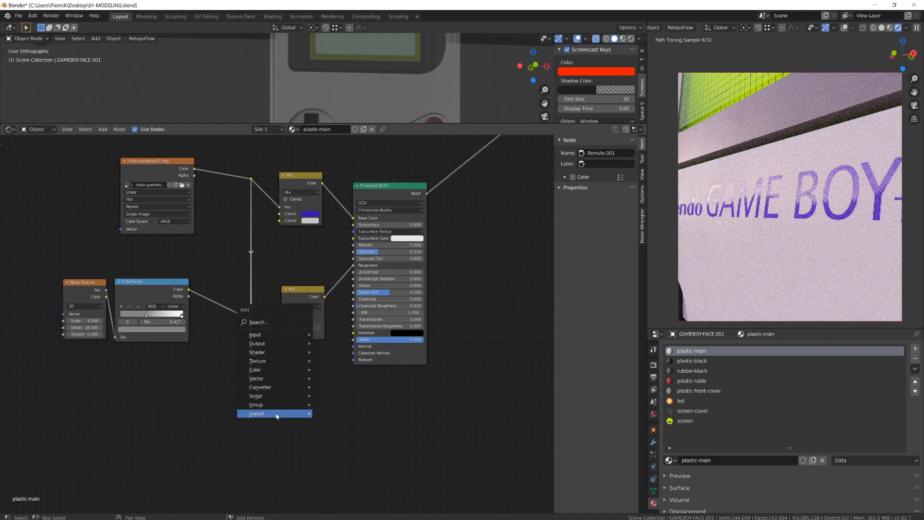
mouse_move(306, 381)
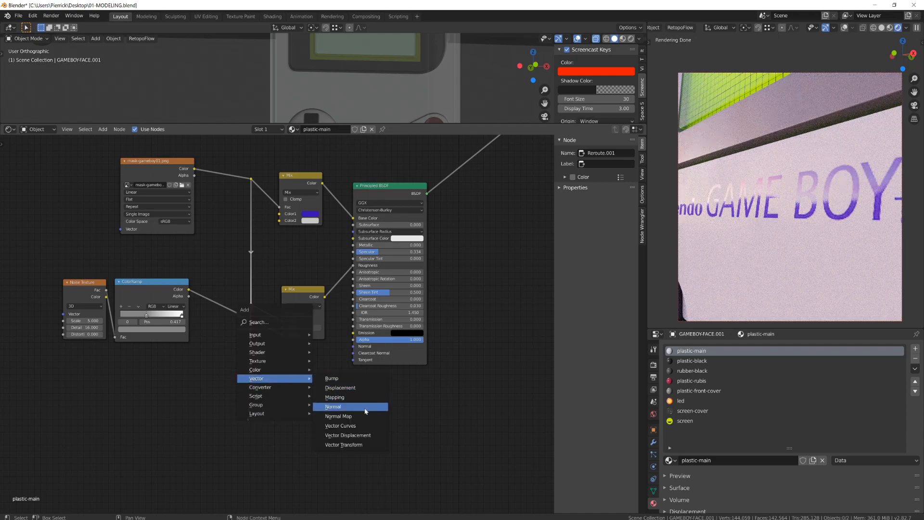
click(356, 379)
click(275, 370)
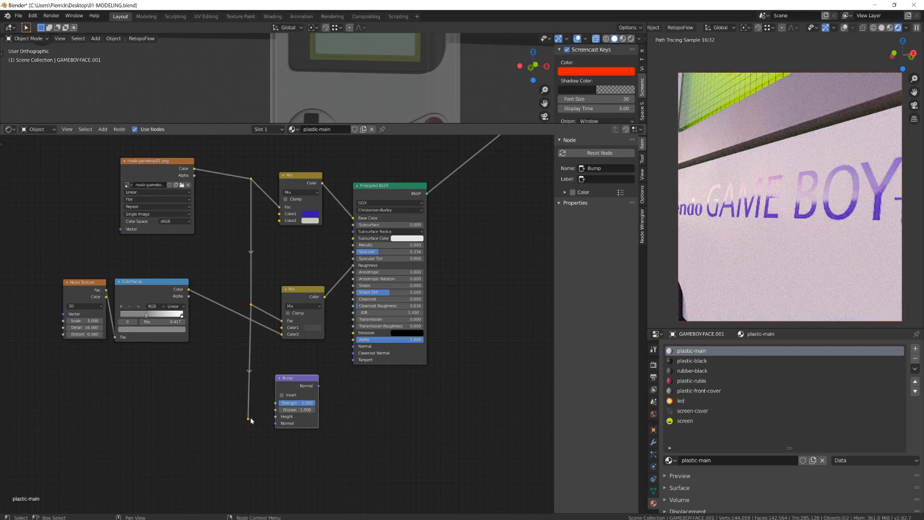
drag(249, 422, 263, 414)
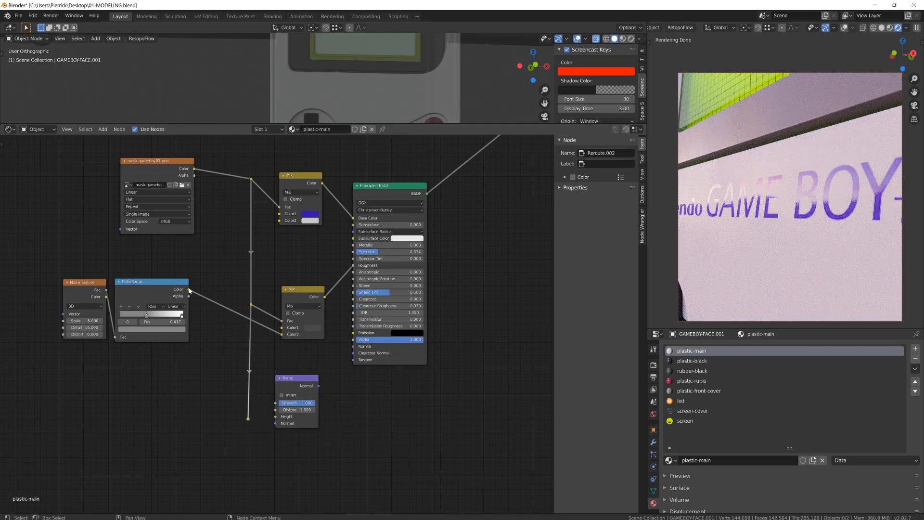
Step: Try driving the bump with noise: duplicate the Noise Texture and connect its Fac output to the Bump's Height
click(96, 297)
key(shift+d)
click(190, 392)
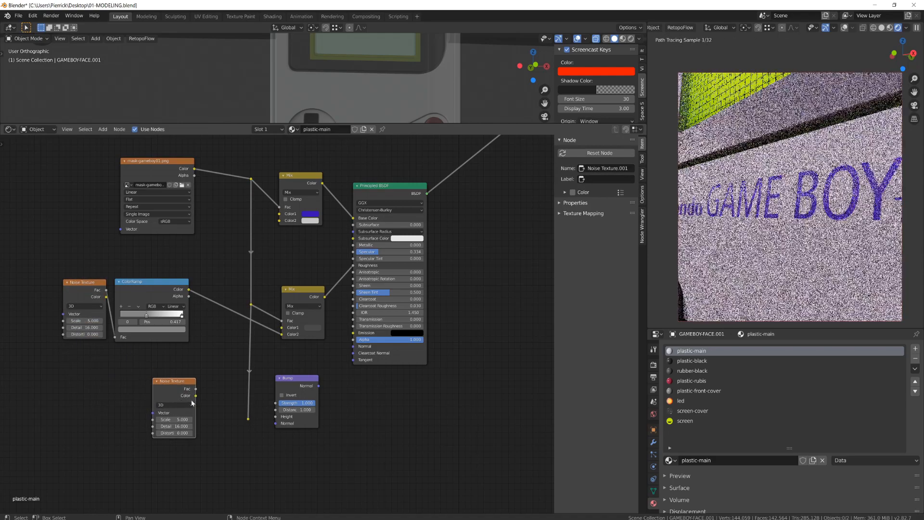
drag(196, 388, 244, 420)
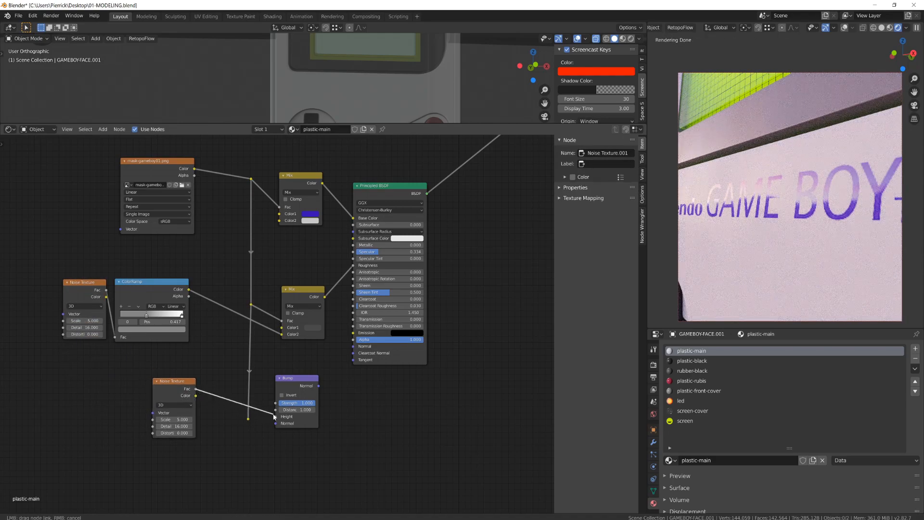
Step: Preview the Bump output and connect the Bump's Normal to the Principled BSDF's Normal input
click(291, 399)
drag(318, 386, 352, 346)
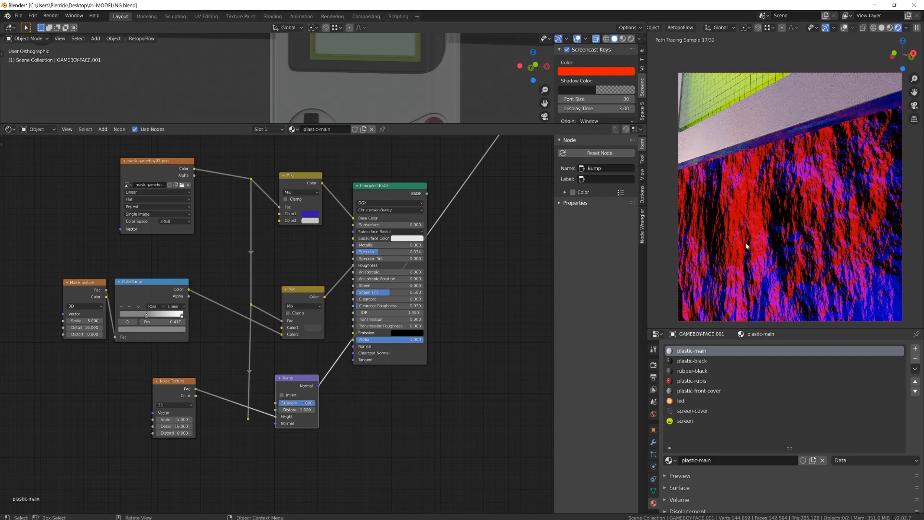
drag(319, 386, 354, 346)
click(402, 196)
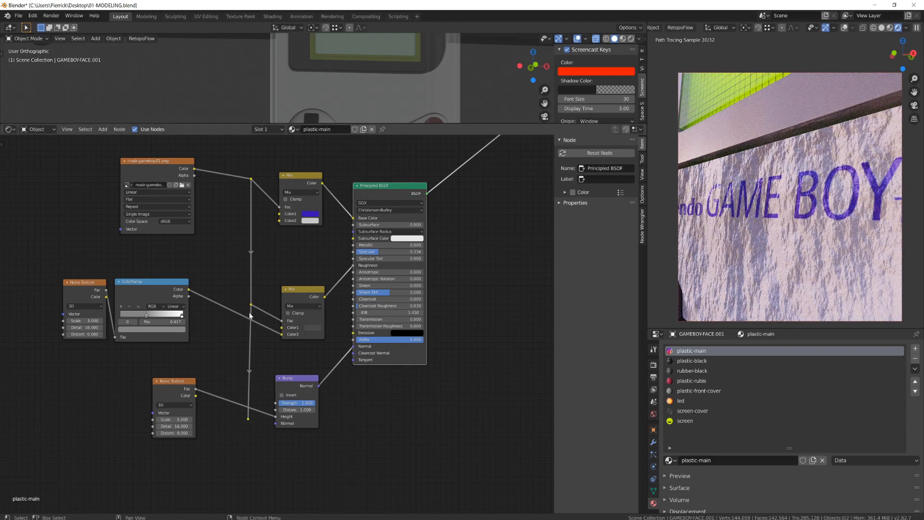
Step: Delete the duplicated Noise Texture and connect the bottom mask reroute to the Bump's Height instead
click(183, 395)
key(x)
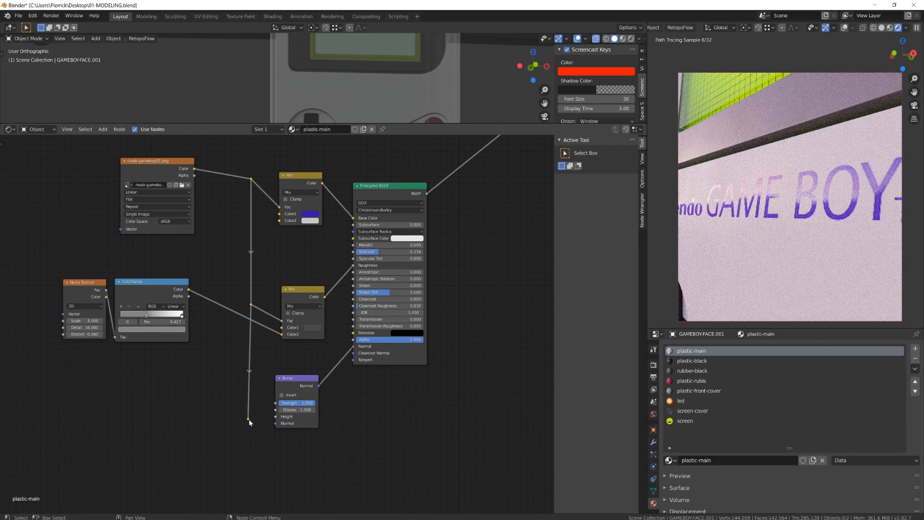
drag(248, 419, 276, 417)
Step: Set the Bump node's Strength and Distance to 0.1 and enable Invert, checking its output in the render
click(297, 403)
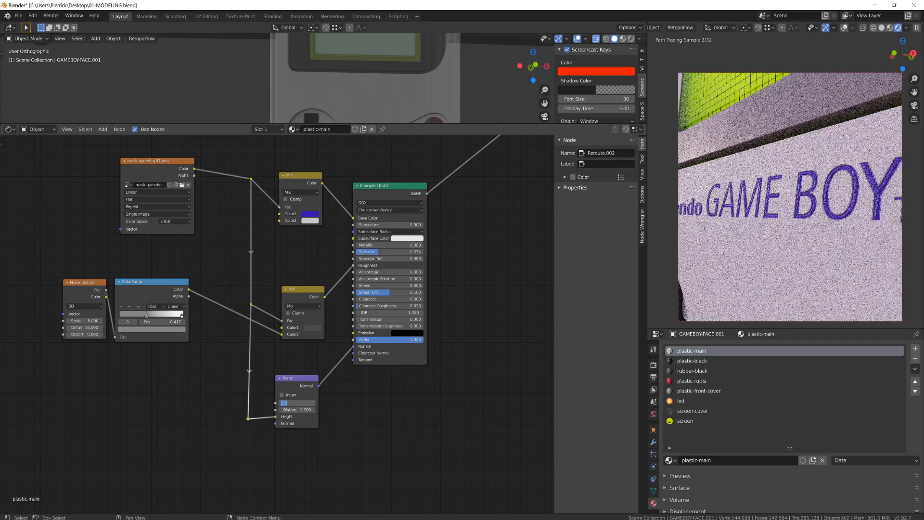
text(0.1)
key(Tab)
text(0.0)
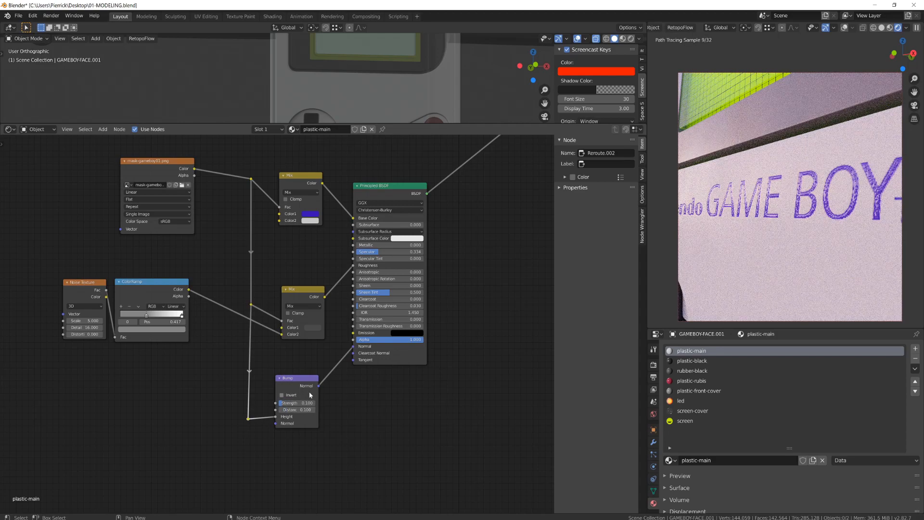
ctrl+shift+click(296, 385)
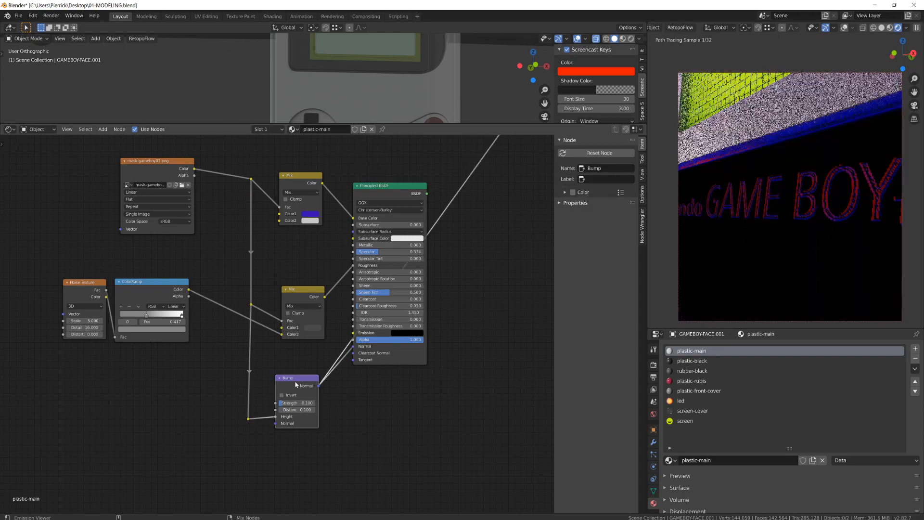
ctrl+shift+click(398, 196)
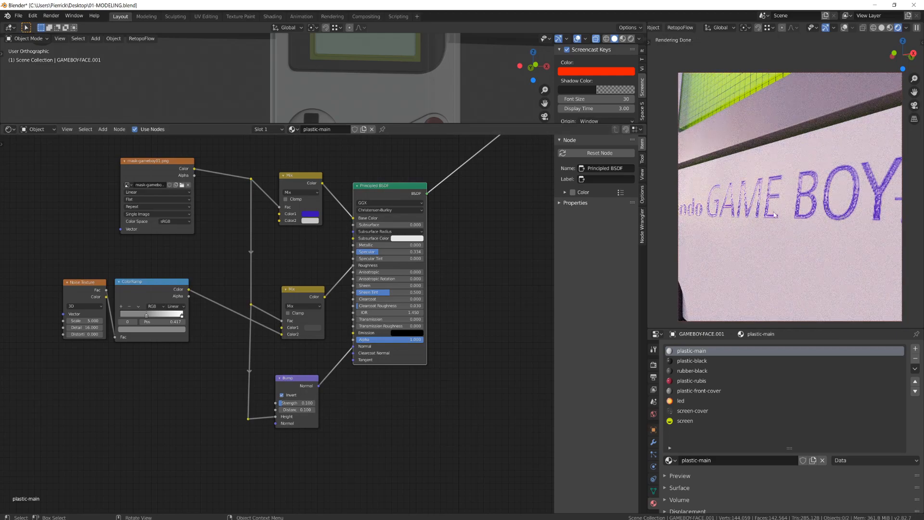
Step: Try a Bump Strength of 0.2 on the rendered logo, and set it back to 0.1
scroll(780, 217, down, 4)
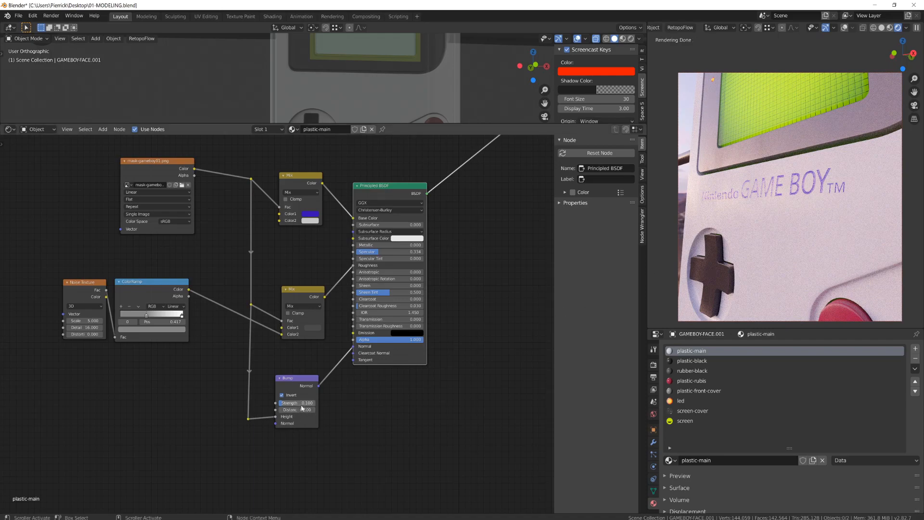
text(.2)
key(Return)
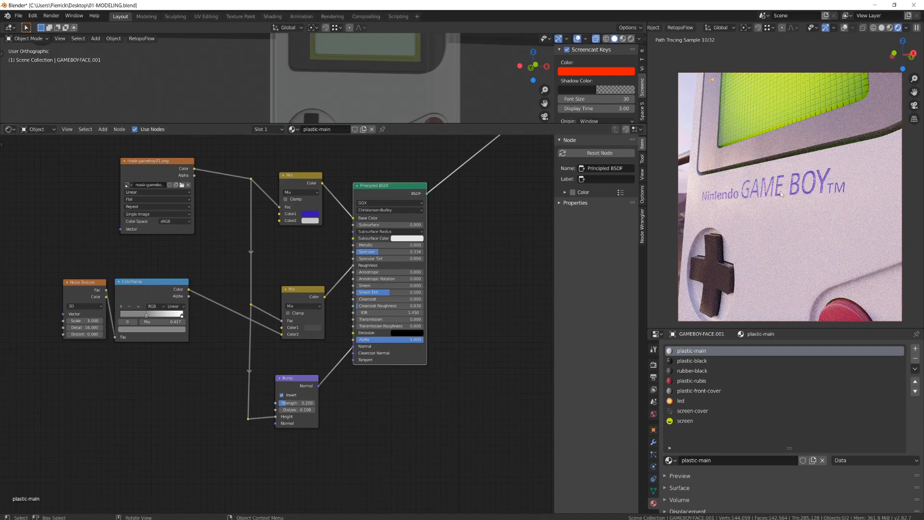
scroll(785, 197, up, 6)
scroll(784, 196, down, 5)
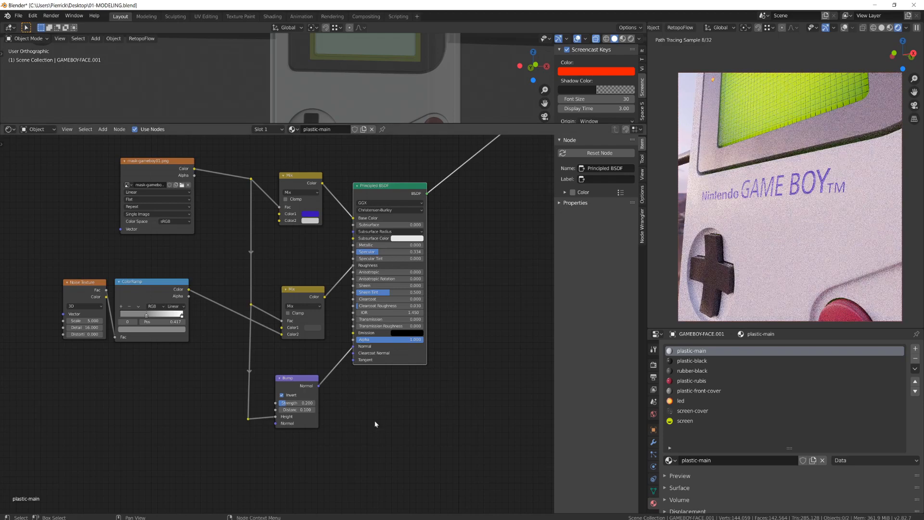
text(.1)
key(Return)
Step: Align all three mask reroutes in one vertical line
drag(236, 169, 265, 429)
key(s)
key(x)
key(0)
key(Return)
Step: Move the Noise Texture and ColorRamp closer to the lower Mix node and raise that group beneath the upper Mix node
drag(29, 260, 190, 313)
key(g)
click(238, 347)
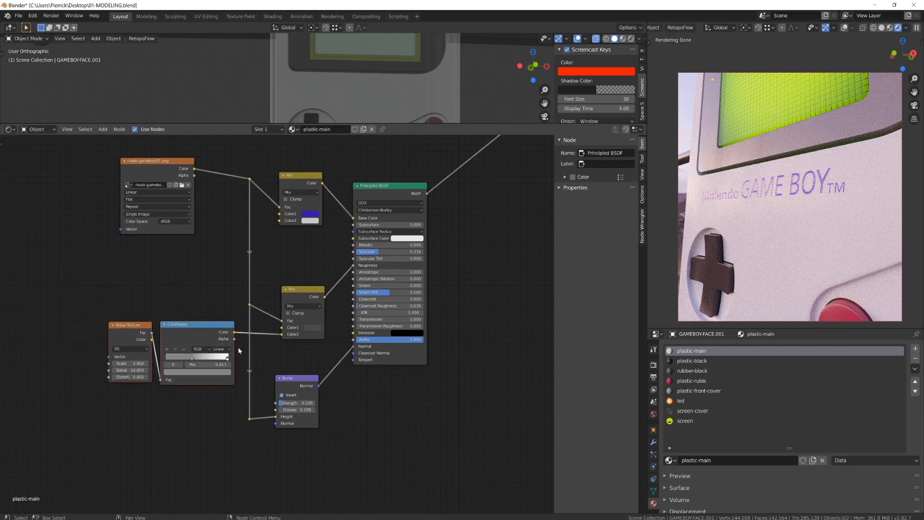
drag(303, 290, 302, 277)
drag(48, 273, 313, 354)
key(g)
click(311, 335)
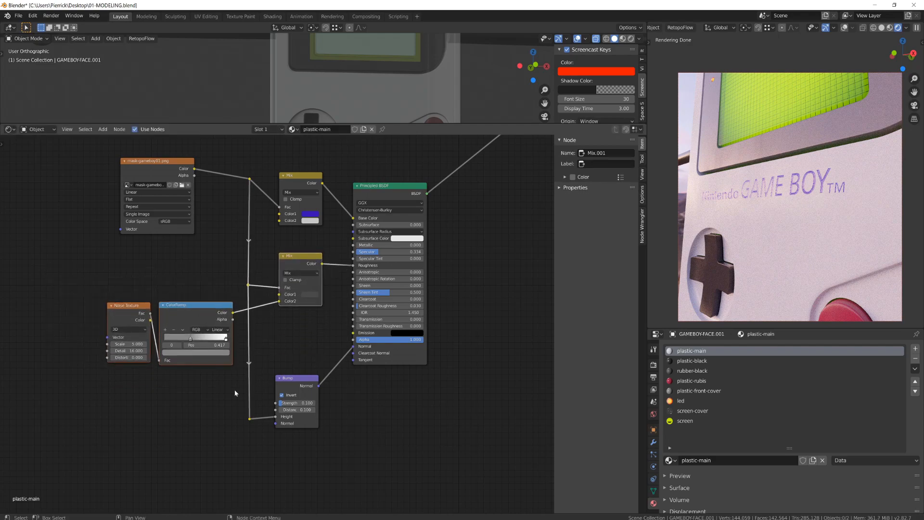
Step: Raise the Bump node and its reroute until the Bump is level with the Principled BSDF's Normal input
drag(234, 389, 325, 448)
key(g)
click(324, 407)
scroll(281, 332, down, 1)
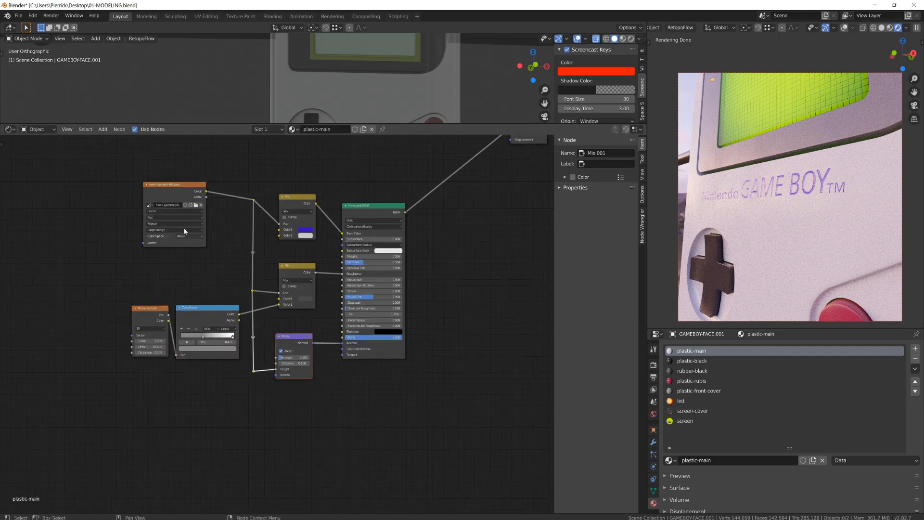
Step: Move the mask image node closer and lower its reroute so the mask link runs straight into the upper Mix node's factor
drag(182, 193, 201, 202)
click(254, 202)
key(g)
key(y)
click(255, 227)
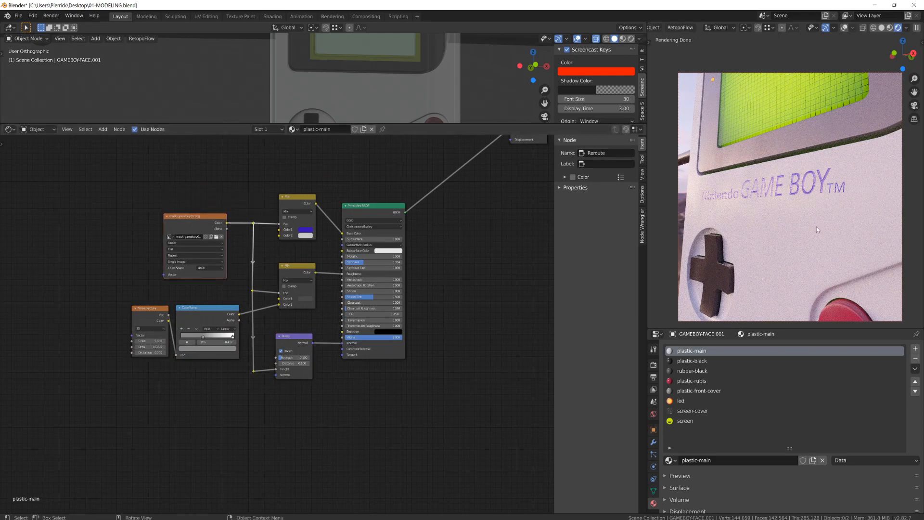
Step: Open the plastic-front-cover material and move its Principled BSDF and roughness nodes away from the Material Output
scroll(816, 226, down, 4)
middle_drag(816, 227, 794, 130)
middle_drag(429, 271, 406, 312)
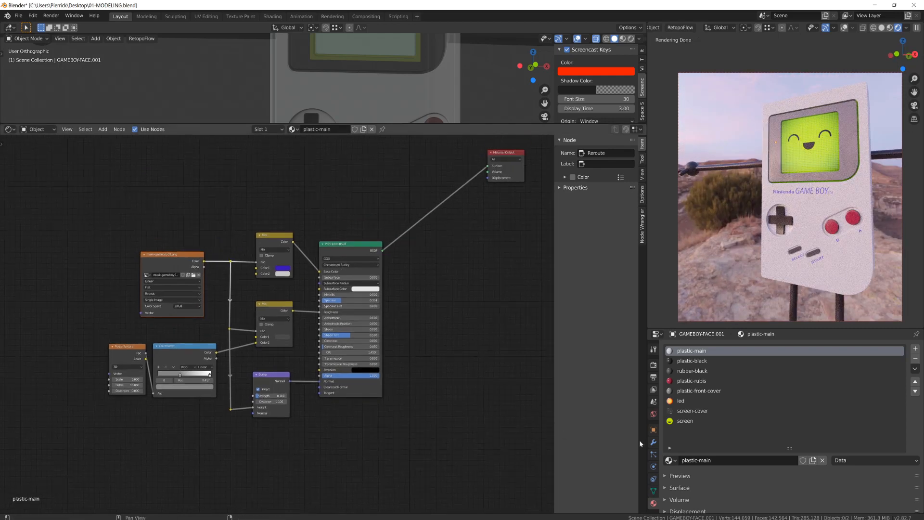
click(697, 390)
key(a)
key(g)
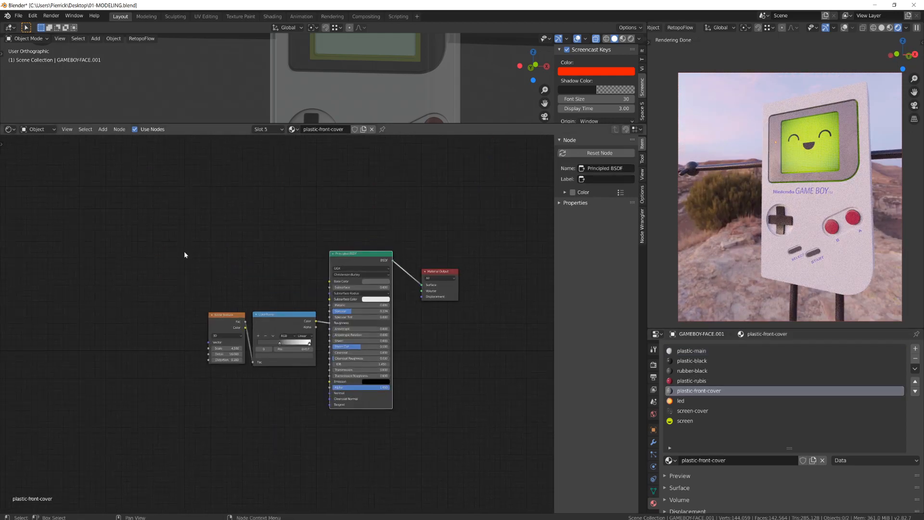
click(281, 377)
Step: Add a MixRGB node above the Principled BSDF in the plastic-front-cover material
middle_drag(265, 252, 270, 329)
key(shift+a)
mouse_move(237, 249)
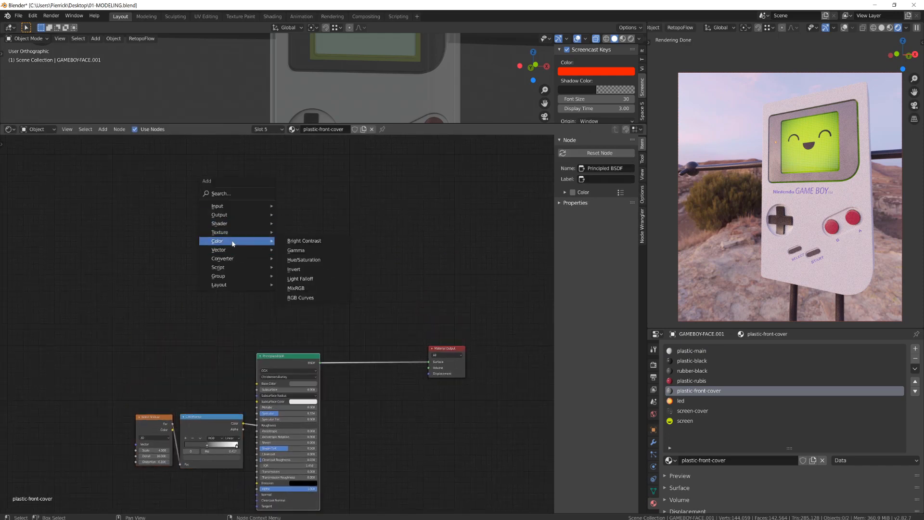
click(303, 288)
click(261, 294)
click(158, 425)
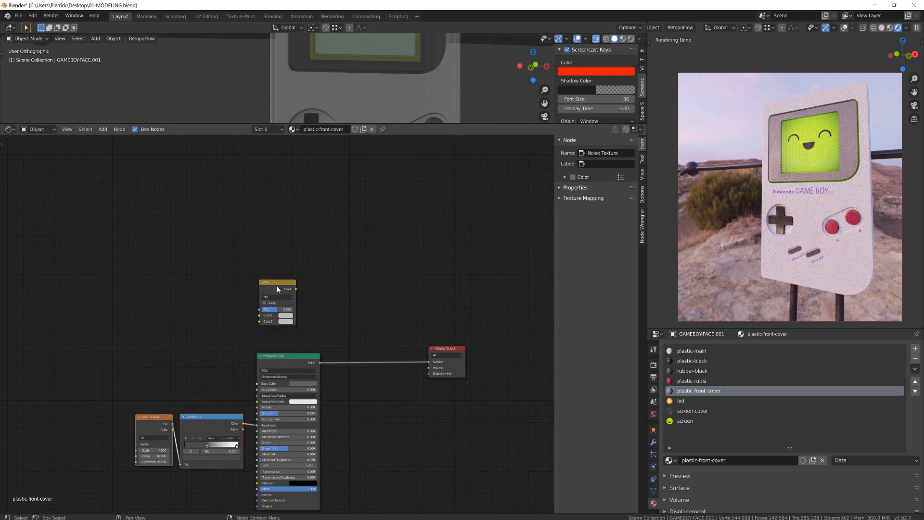
key(shift+a)
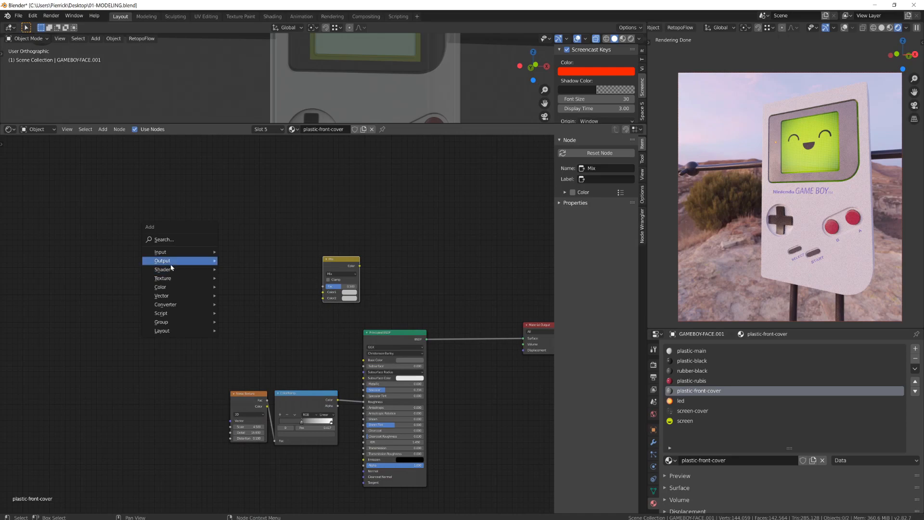
mouse_move(168, 278)
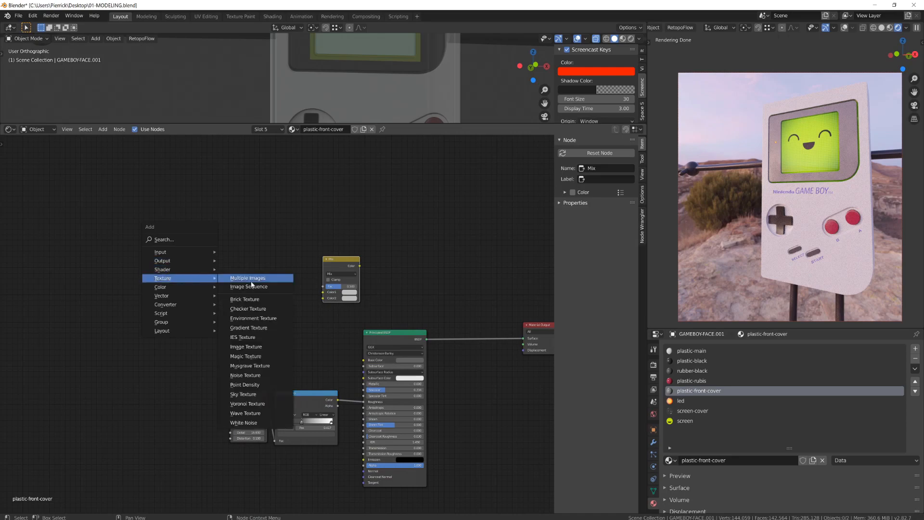
click(254, 286)
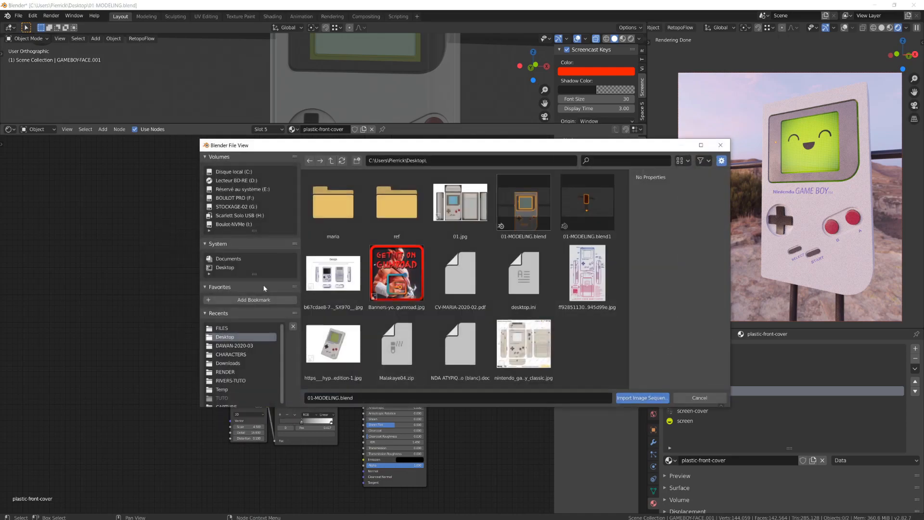
click(720, 151)
Step: Add an Image Texture node beside the new Mix node in the plastic-front-cover material
key(shift+a)
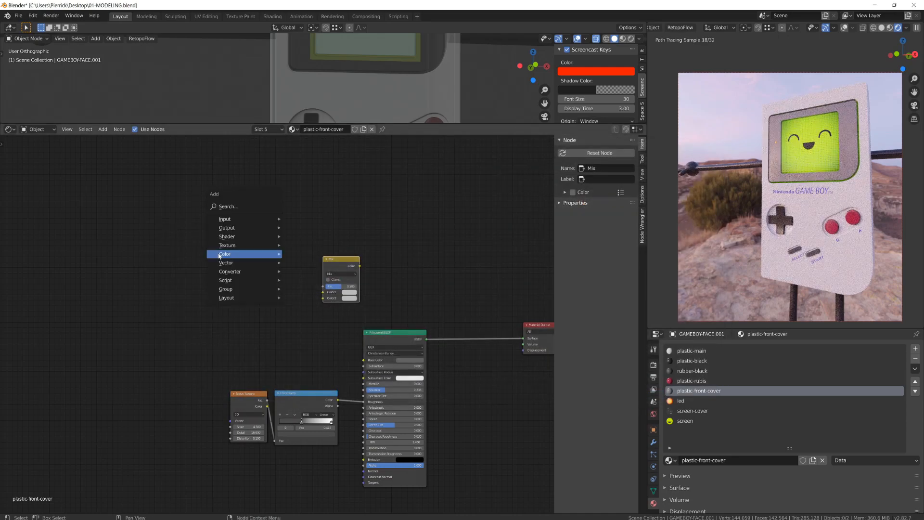
mouse_move(238, 248)
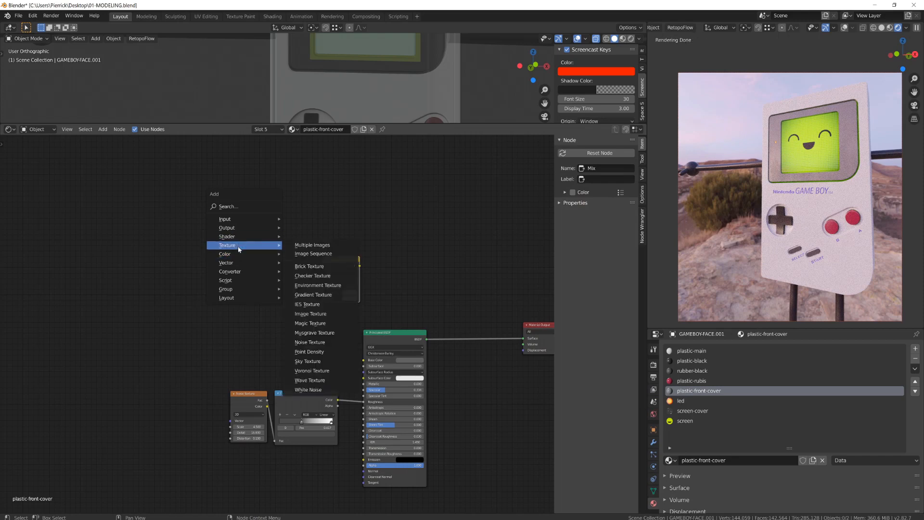
click(331, 313)
click(218, 285)
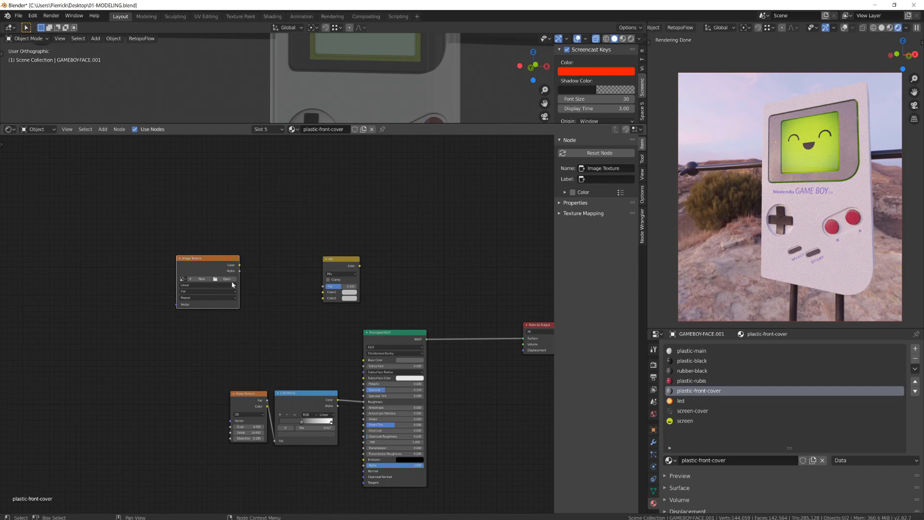
Step: Load mask-gameboy02.png from the FILES folder into the new Image Texture node and shift the node slightly away from the Mix node
click(225, 279)
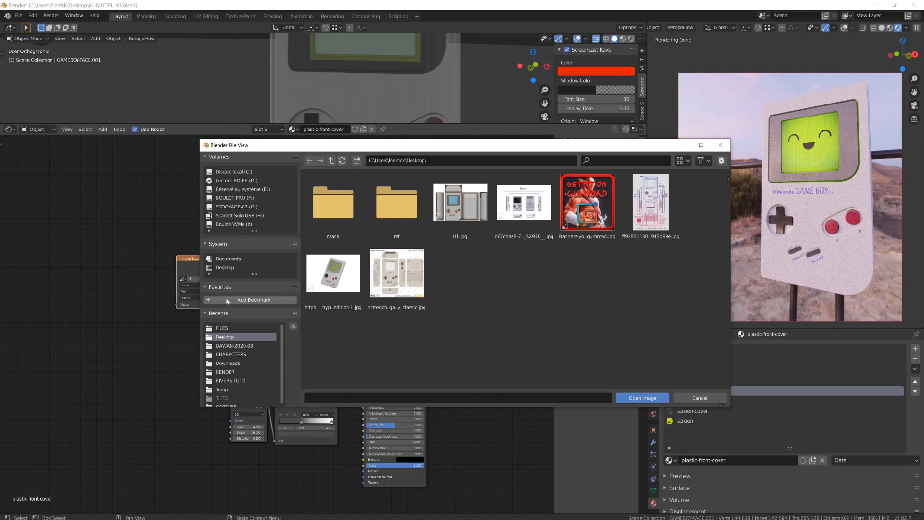
click(226, 327)
click(524, 202)
double_click(586, 205)
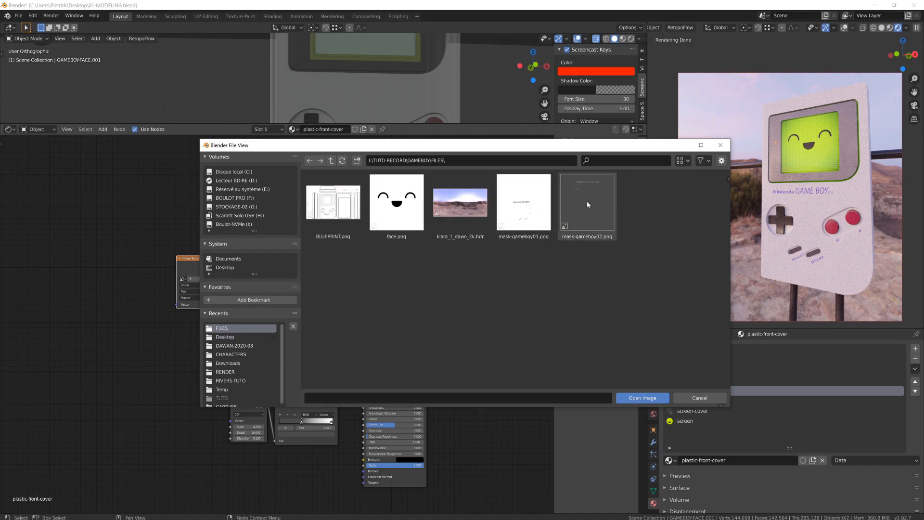
drag(184, 275, 171, 272)
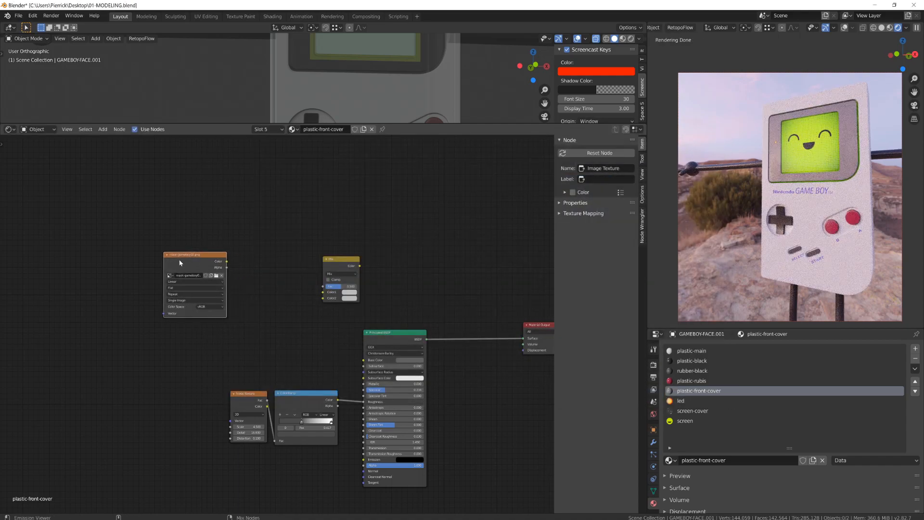
Step: Preview the mask image directly on the front cover to check how its lettering is placed
ctrl+shift+click(182, 261)
scroll(769, 150, up, 5)
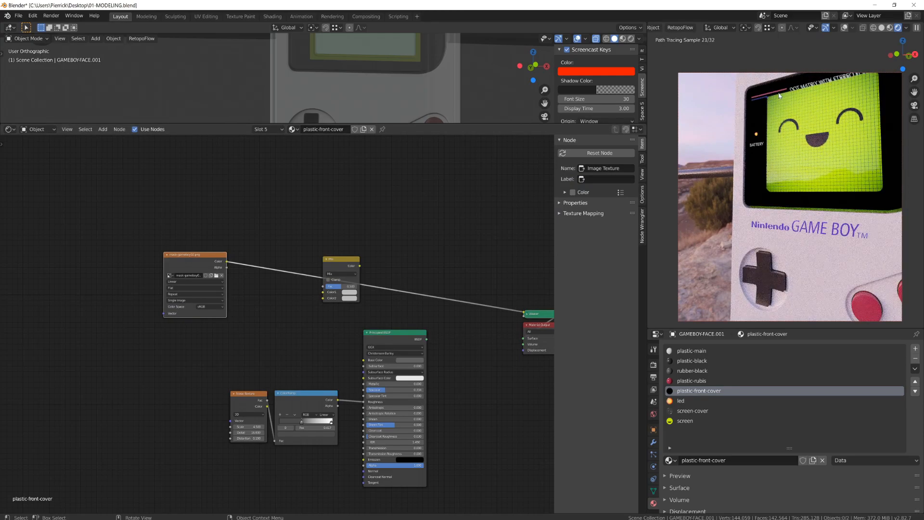
ctrl+shift+click(192, 263)
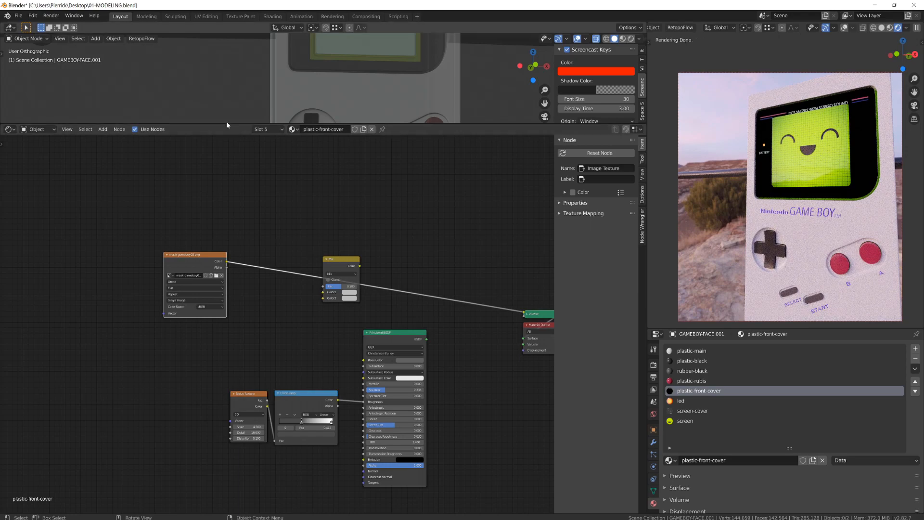
Step: Enlarge the 3D viewport and, in front-view Edit Mode, select only the linked frame geometry around the screen
drag(226, 124, 226, 257)
click(382, 160)
key(KP_1)
key(Tab)
shift+middle_drag(382, 161, 370, 215)
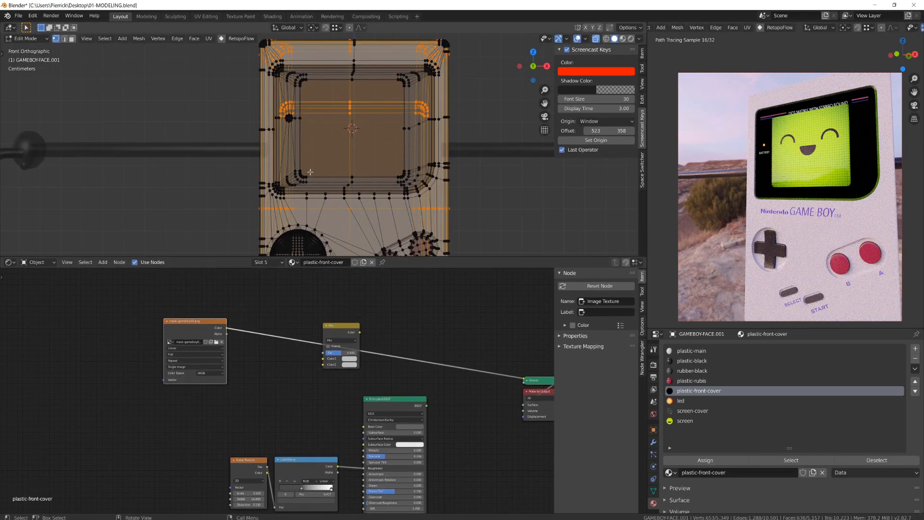
key(alt+a)
key(l)
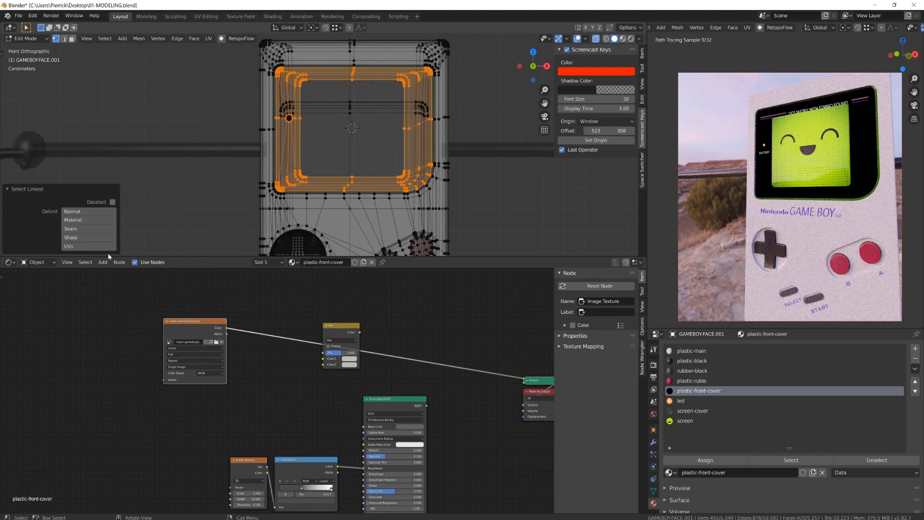
Step: Scale and move the frame's UV island over the mask image to align the lettering and BATTERY label with the cover
click(10, 262)
click(45, 306)
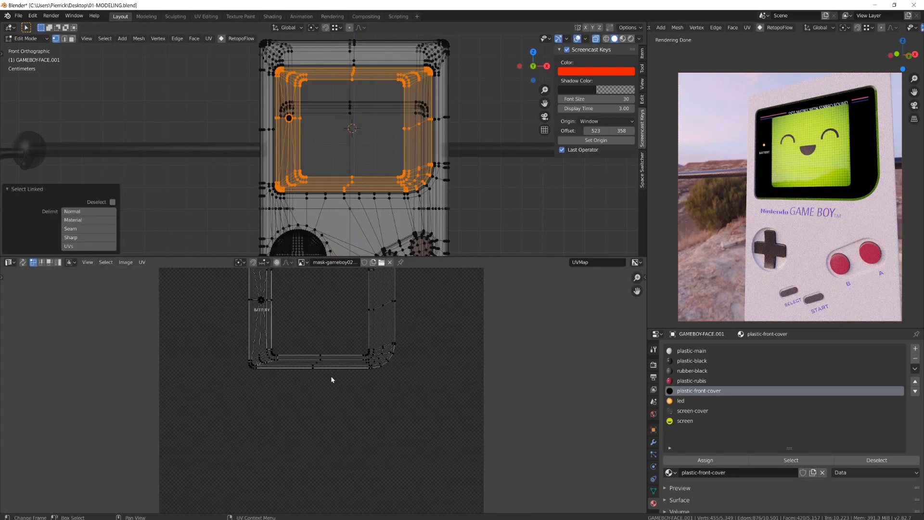
scroll(308, 332, up, 3)
middle_drag(308, 294, 299, 346)
scroll(308, 321, down, 1)
key(g)
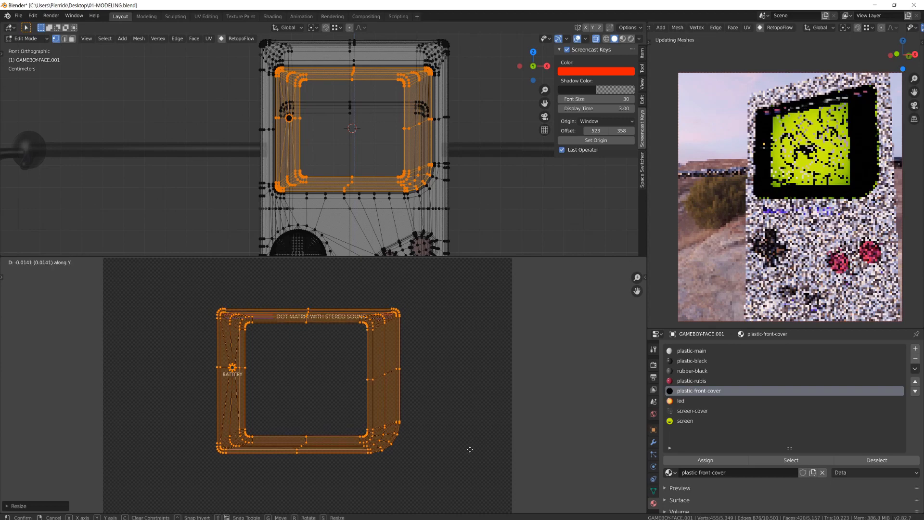
click(471, 445)
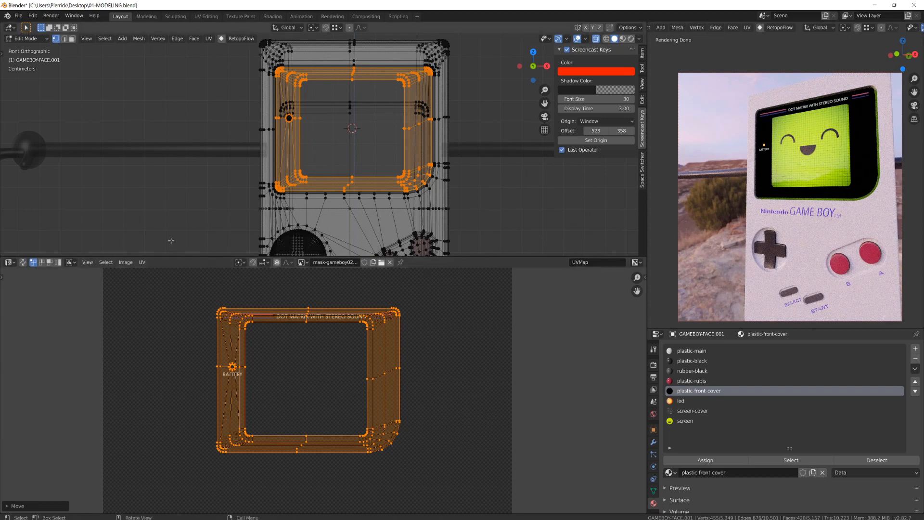
Step: Back in the shader nodes, feed the mask image's Color into the Mix node's Color2 and set Color1 to the cover's grey
click(10, 262)
click(37, 323)
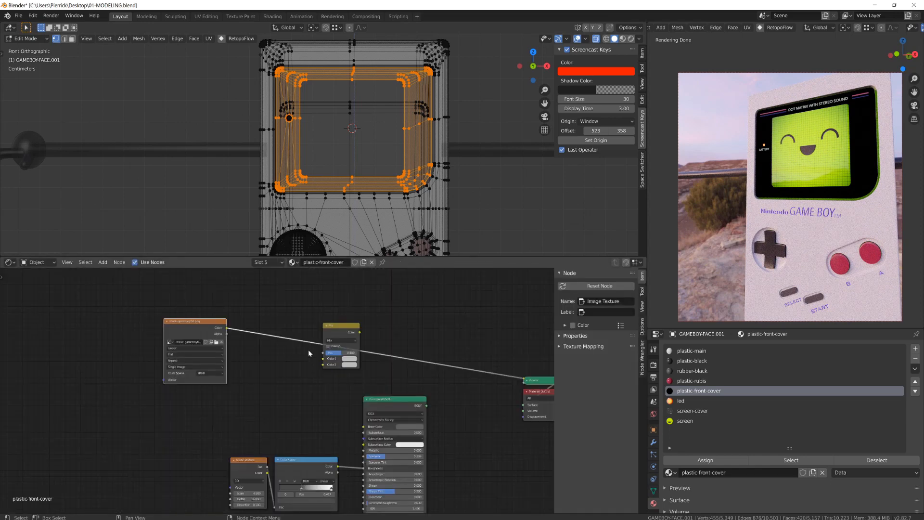
drag(189, 324, 188, 326)
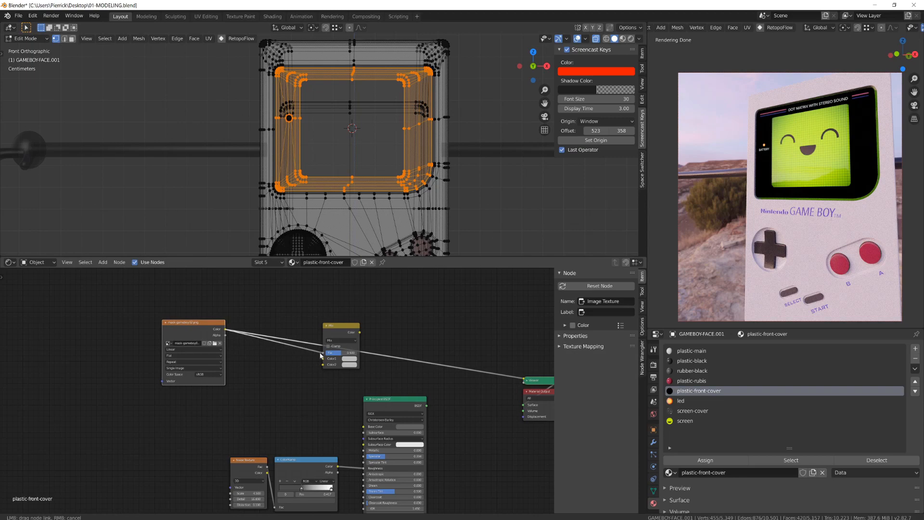
drag(322, 367, 323, 364)
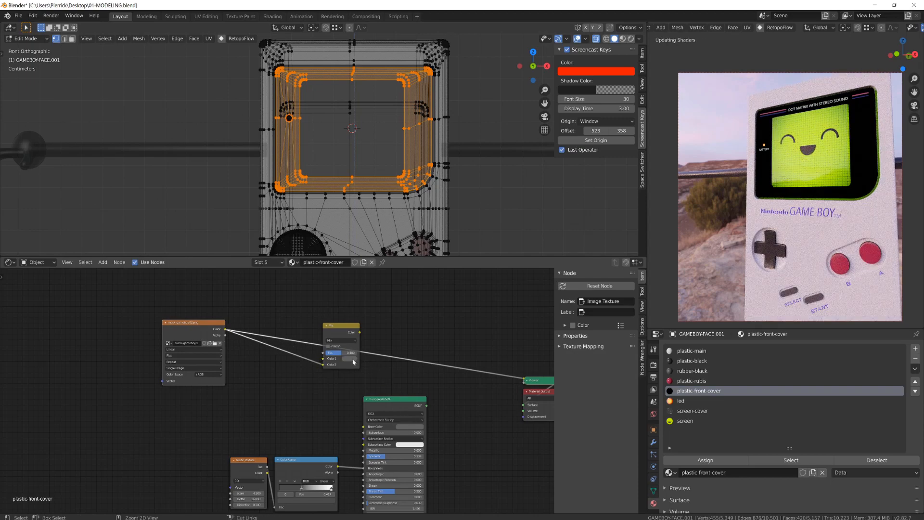
drag(345, 333, 311, 349)
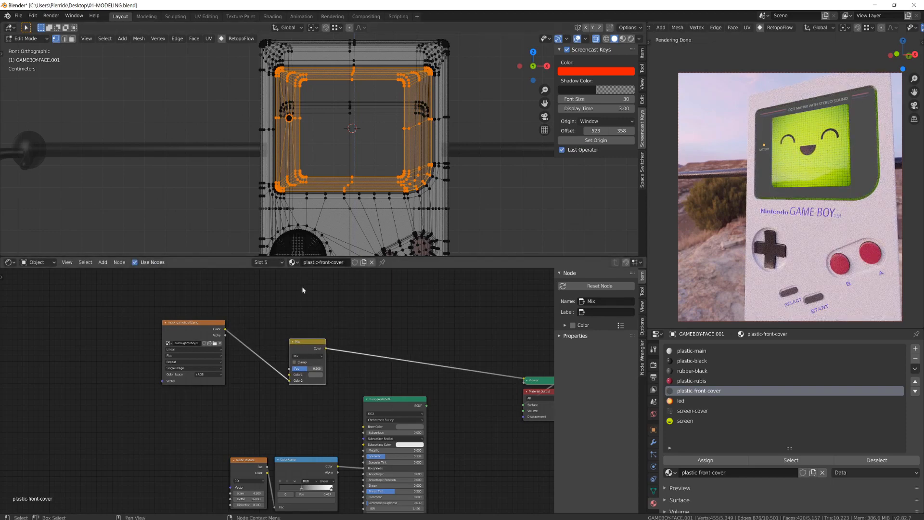
Step: Drive the Mix node's factor with the mask's Alpha and connect the mixed color to the Principled BSDF's Base Color
click(198, 339)
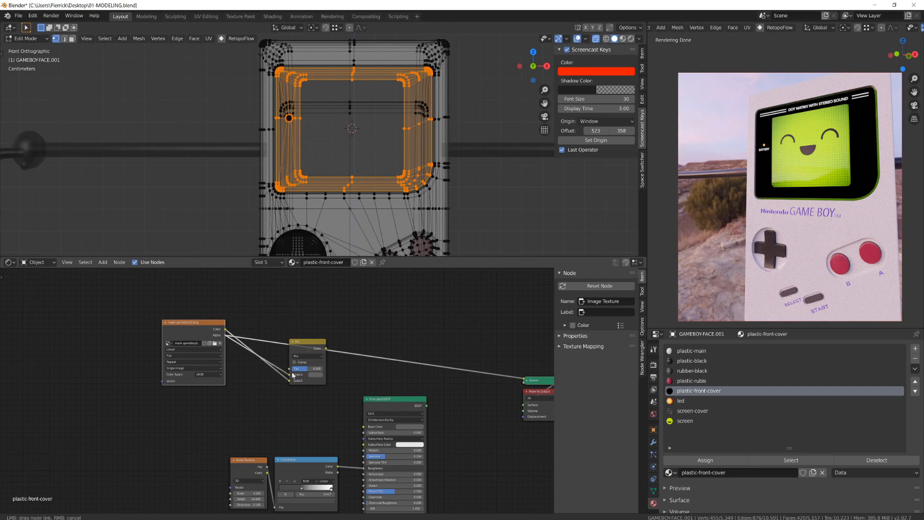
drag(291, 370, 289, 369)
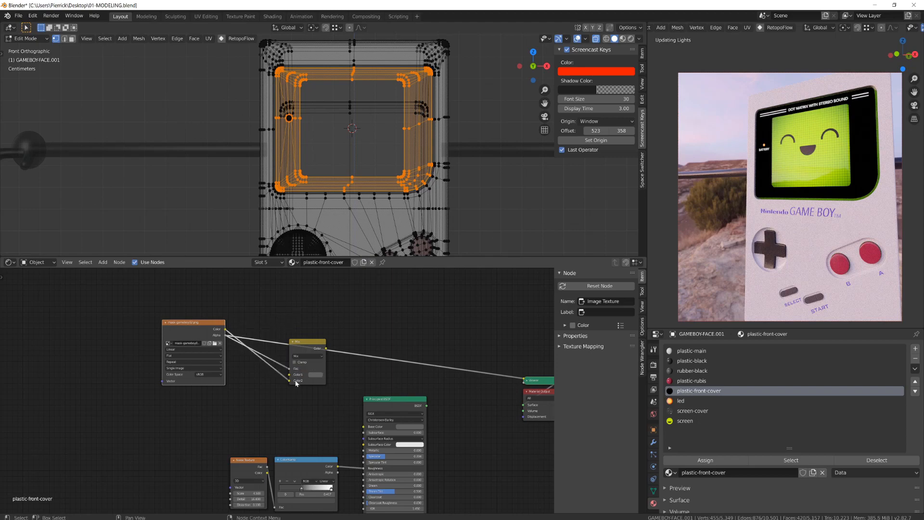
ctrl+shift+click(315, 345)
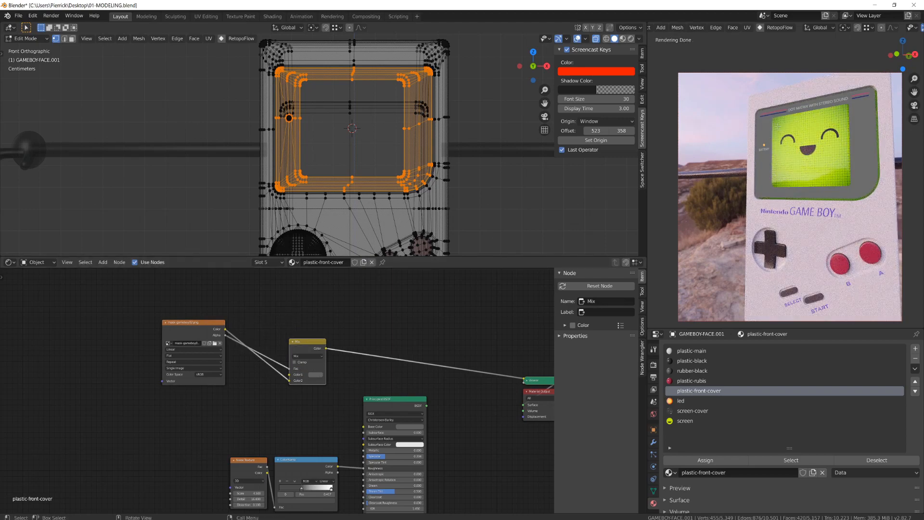
drag(326, 347, 363, 426)
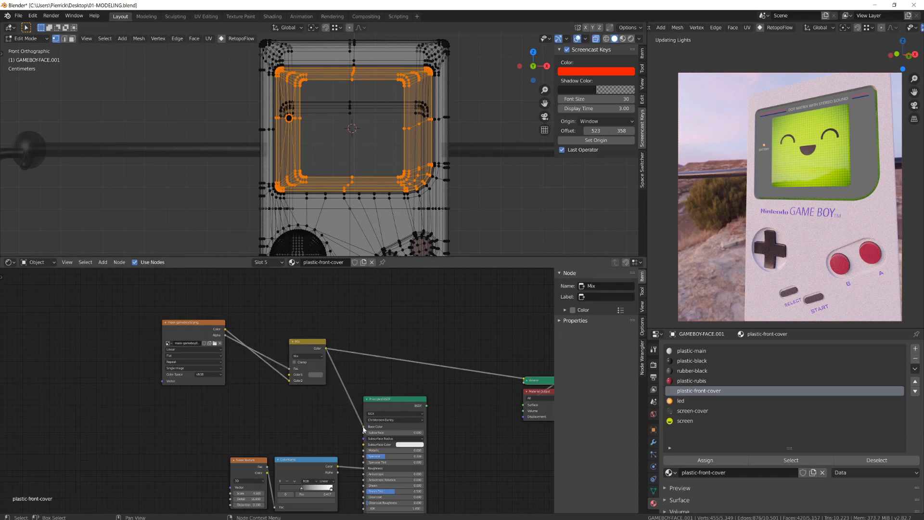
ctrl+shift+click(391, 405)
Step: Move the Noise Texture and ColorRamp nodes away from the Principled BSDF and bring the mask image node closer to the Mix node
middle_drag(270, 411, 291, 355)
click(269, 408)
shift+click(321, 407)
drag(322, 407, 229, 410)
drag(206, 277, 254, 295)
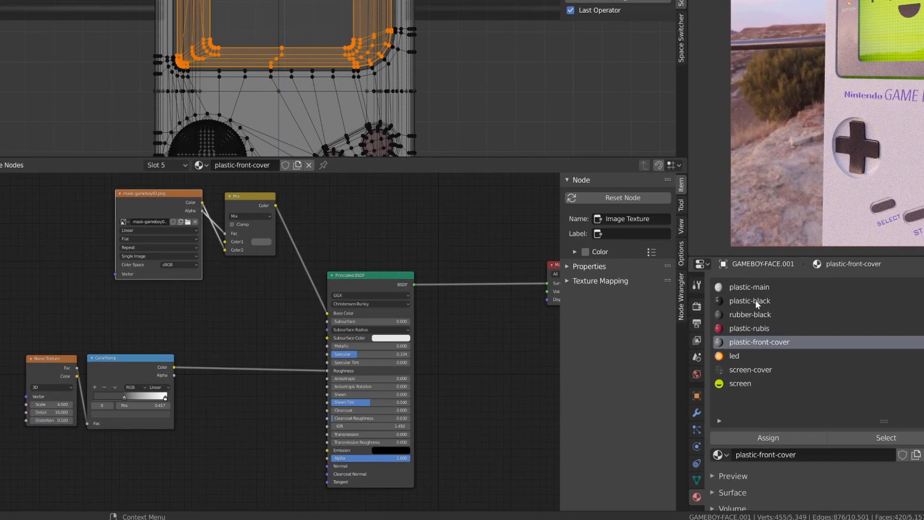
Step: Copy the two Mix nodes, the Bump node and their reroutes from the plastic-main material
click(751, 288)
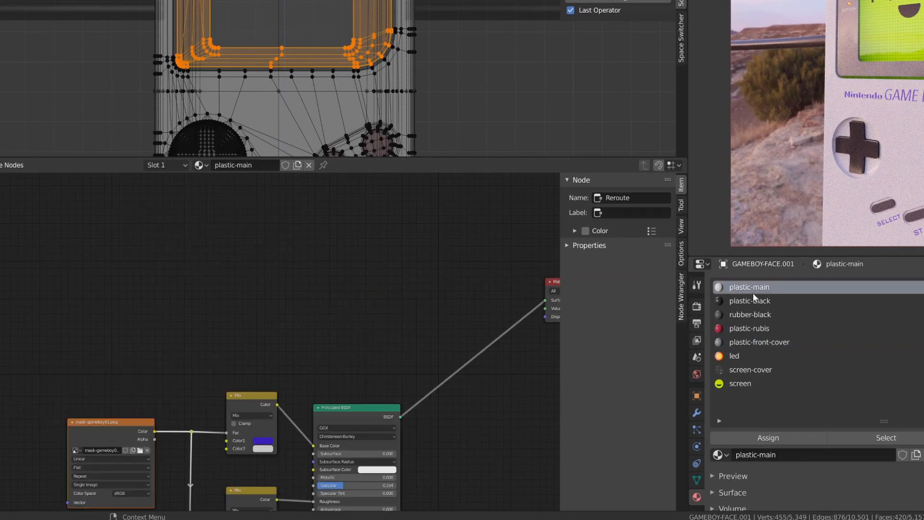
middle_drag(212, 380, 117, 256)
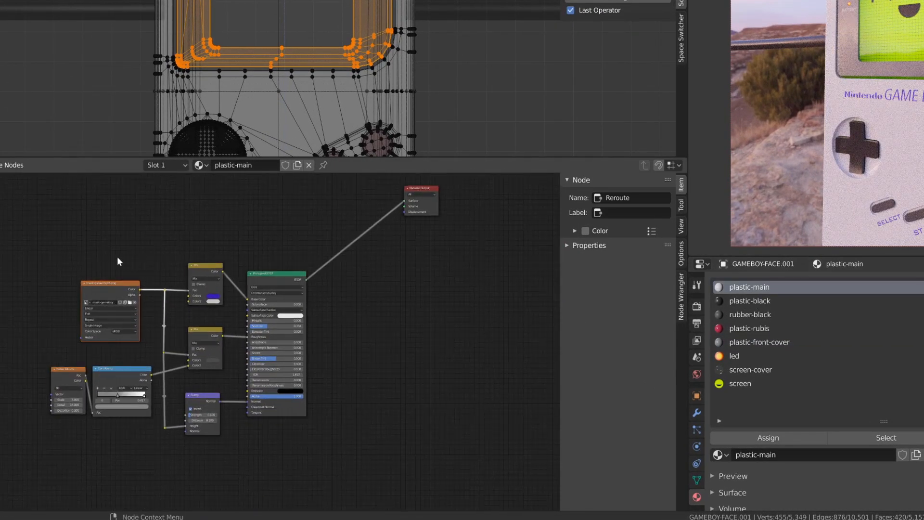
drag(20, 238, 221, 466)
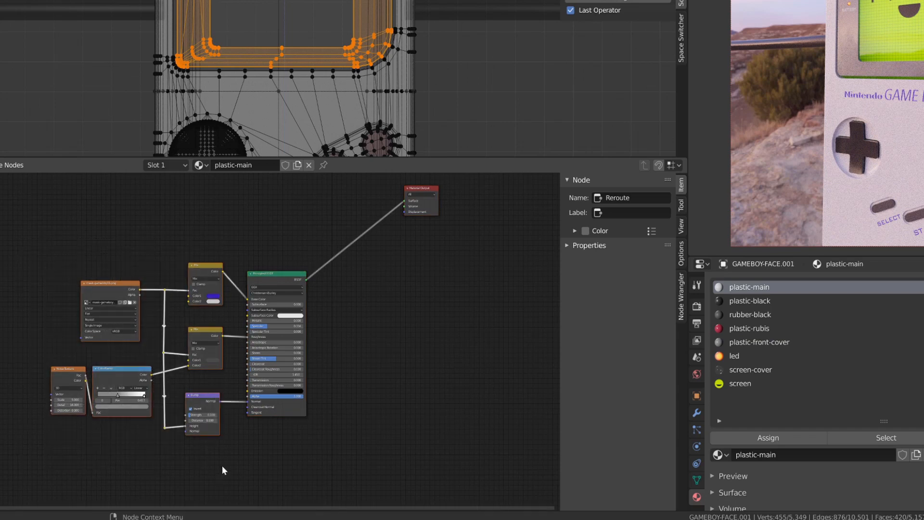
click(221, 461)
drag(188, 241, 222, 457)
drag(154, 228, 211, 446)
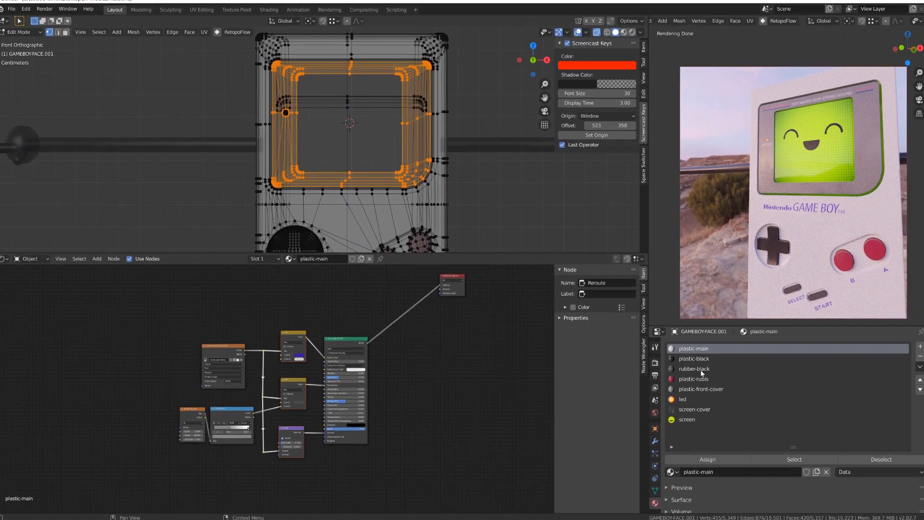
Step: Paste the copied Mix, Bump and reroute nodes into plastic-front-cover and place them in front of the Principled BSDF
click(701, 370)
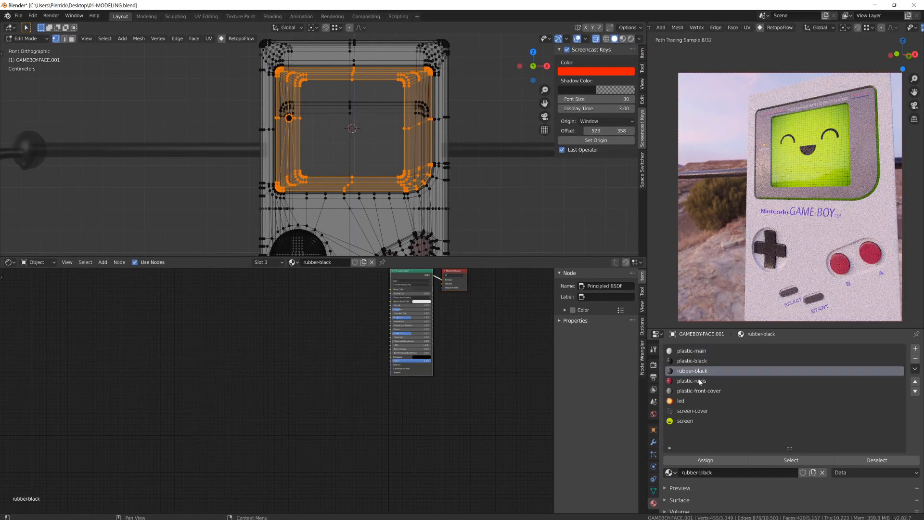
click(700, 390)
scroll(313, 378, up, 2)
middle_drag(304, 357, 305, 413)
key(ctrl+v)
key(g)
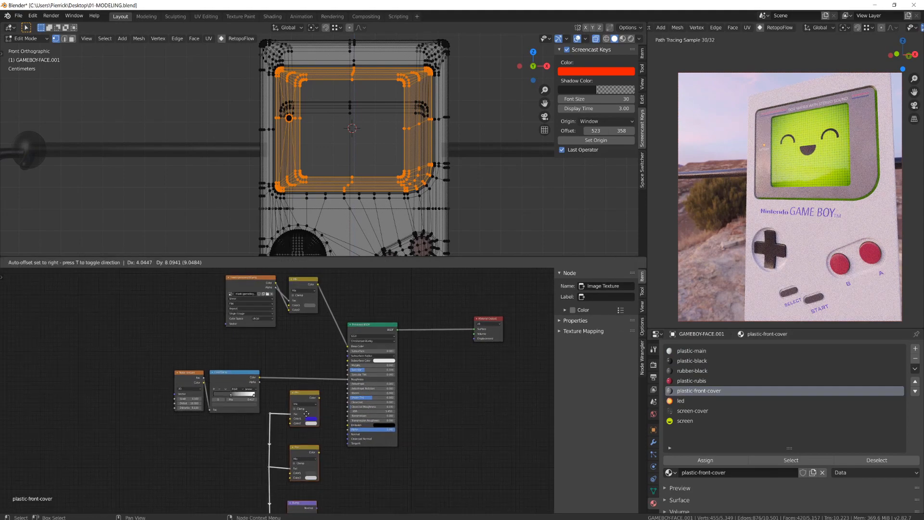
click(315, 339)
Step: Move the mask image node outward, route its Color into the upper pasted Mix node's Color2, and link that Mix to Base Color
drag(251, 286, 223, 297)
scroll(250, 303, up, 2)
middle_drag(238, 286, 221, 331)
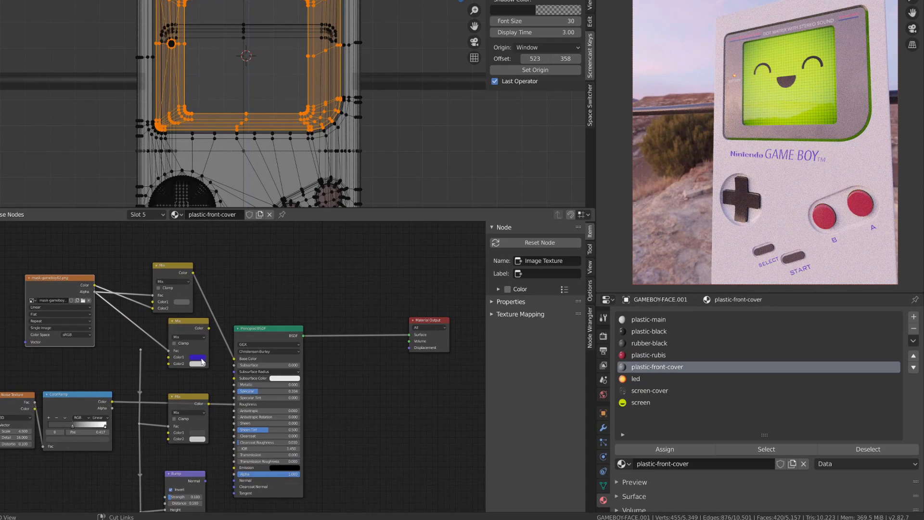
key(ctrl+z)
drag(151, 308, 168, 363)
drag(209, 328, 234, 359)
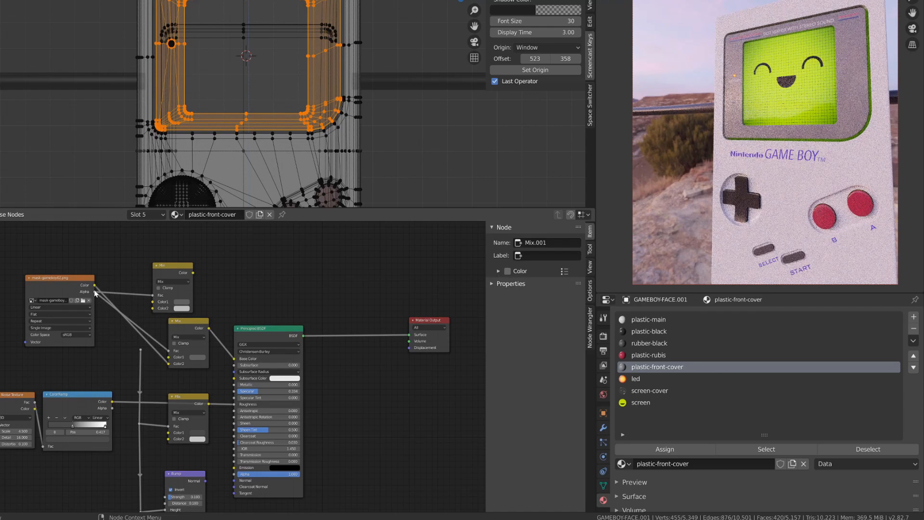
Step: Connect the mask's Alpha to the pasted reroute chain and delete the original Mix node
click(97, 302)
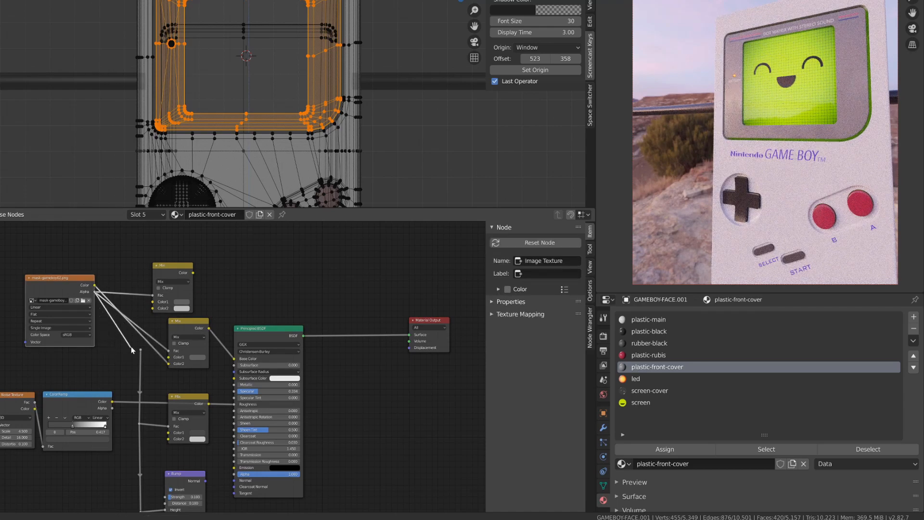
drag(141, 351, 141, 350)
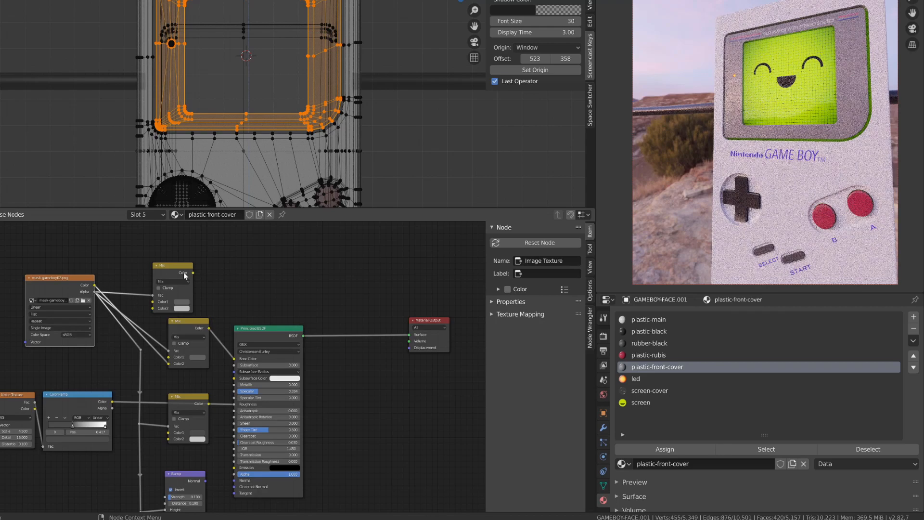
key(x)
Step: Connect the Bump node to the Principled BSDF's Normal and turn off its Invert option, checking the bump in a preview
middle_drag(157, 393, 133, 346)
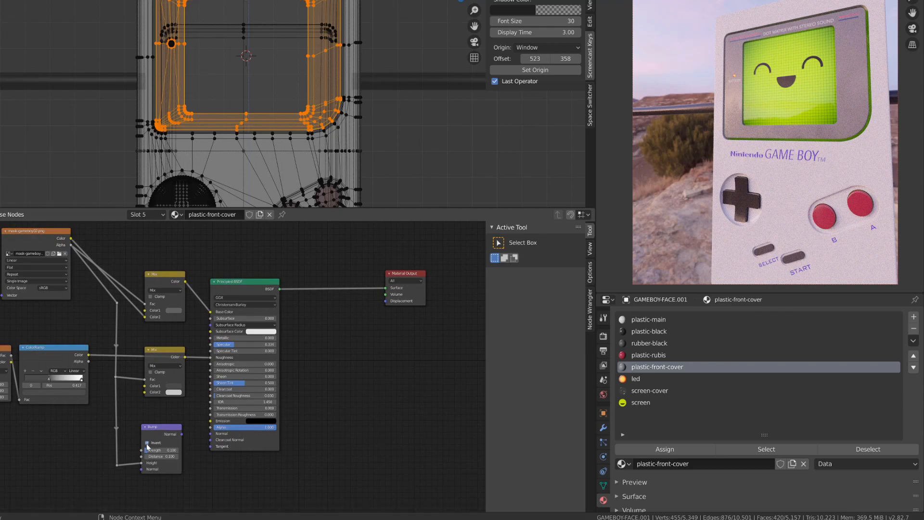
drag(182, 434, 210, 434)
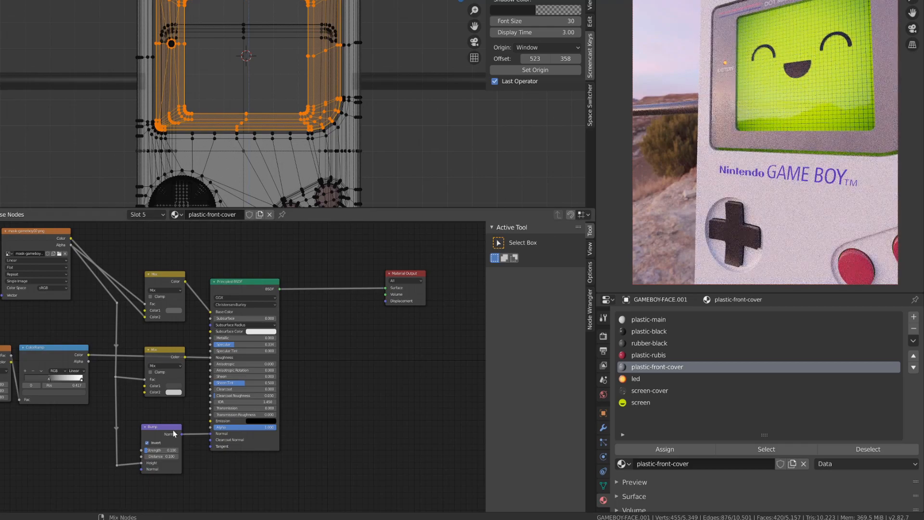
ctrl+shift+click(174, 433)
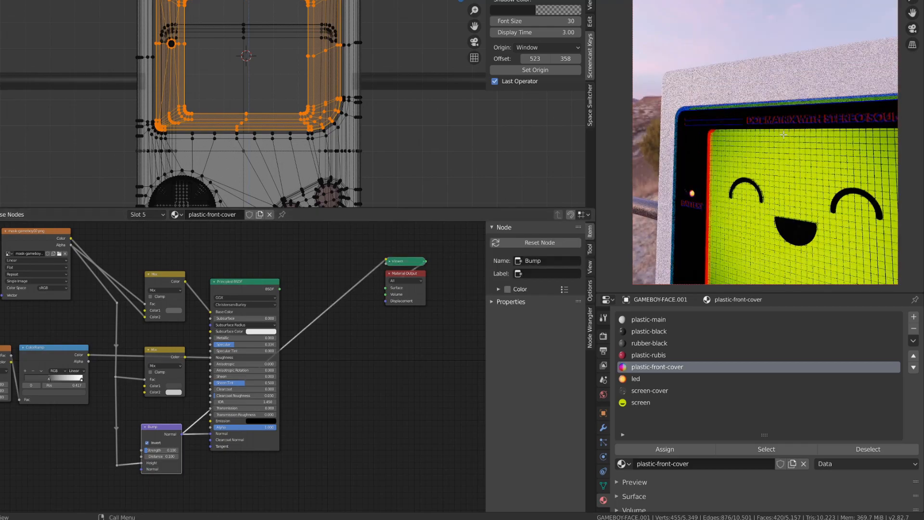
scroll(784, 135, up, 2)
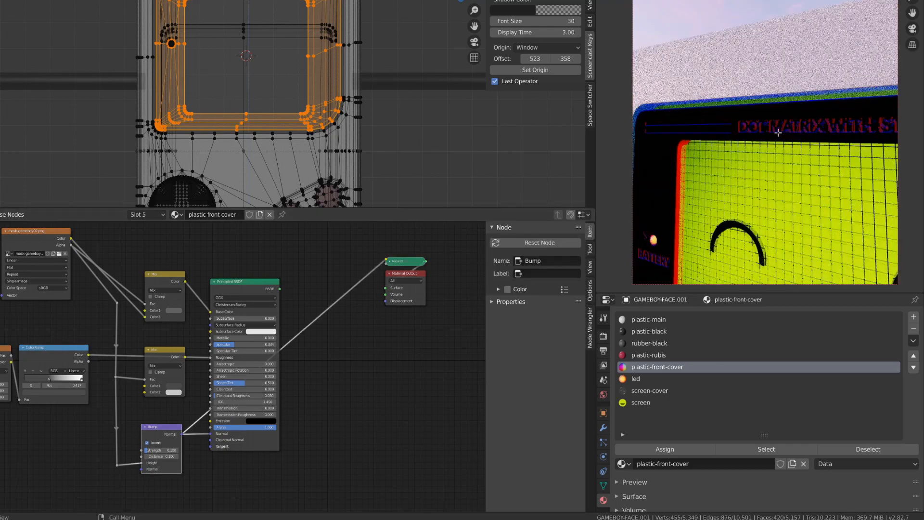
click(147, 442)
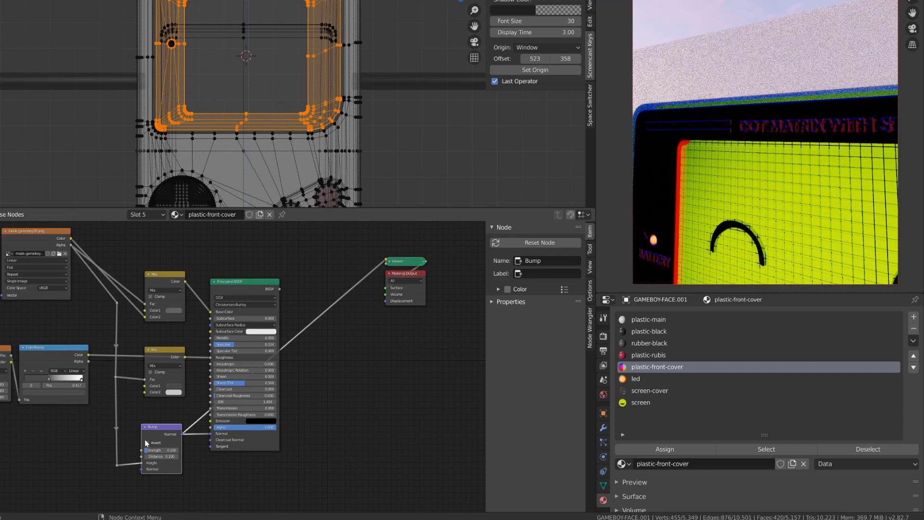
ctrl+shift+click(256, 295)
scroll(680, 211, down, 10)
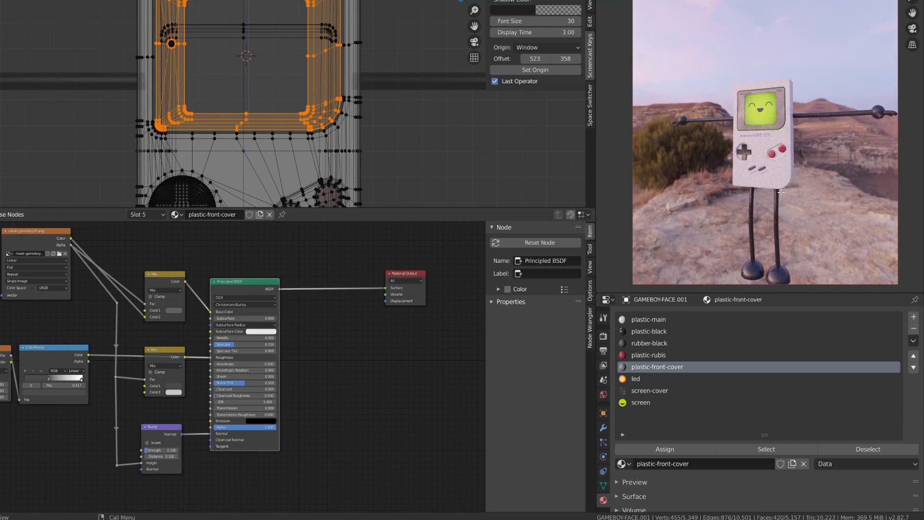
Step: Switch the Game Boy to solid shading in front view and enter Edit Mode on its face mesh at the screen frame
mouse_move(779, 192)
middle_down()
mouse_move(837, 168)
mouse_move(787, 176)
middle_up()
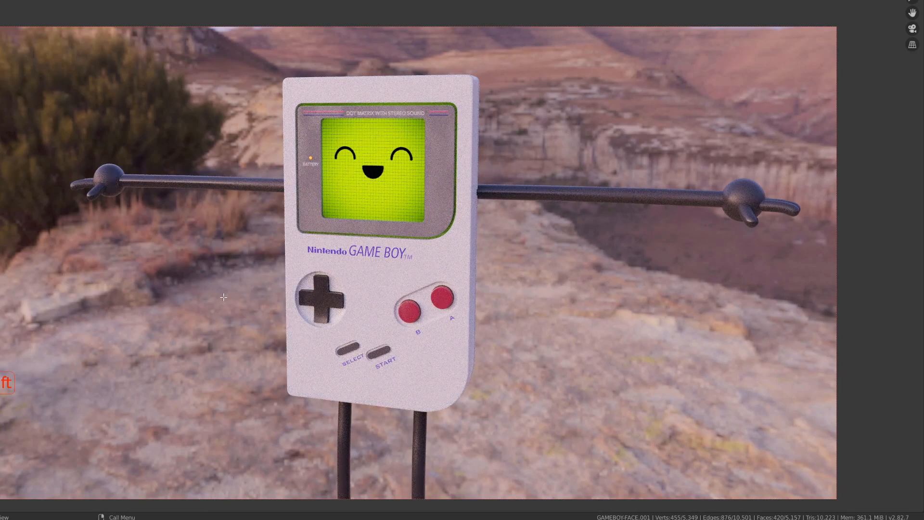
scroll(418, 262, down, 2)
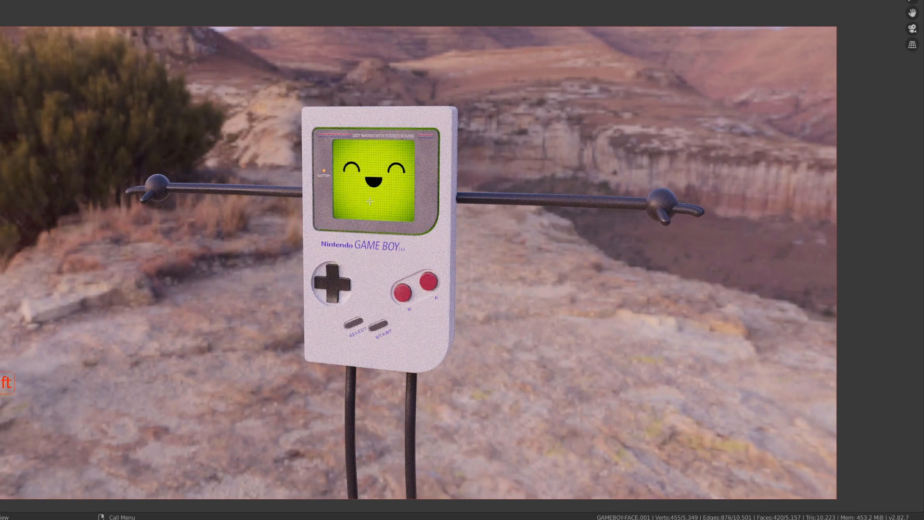
key(KP_1)
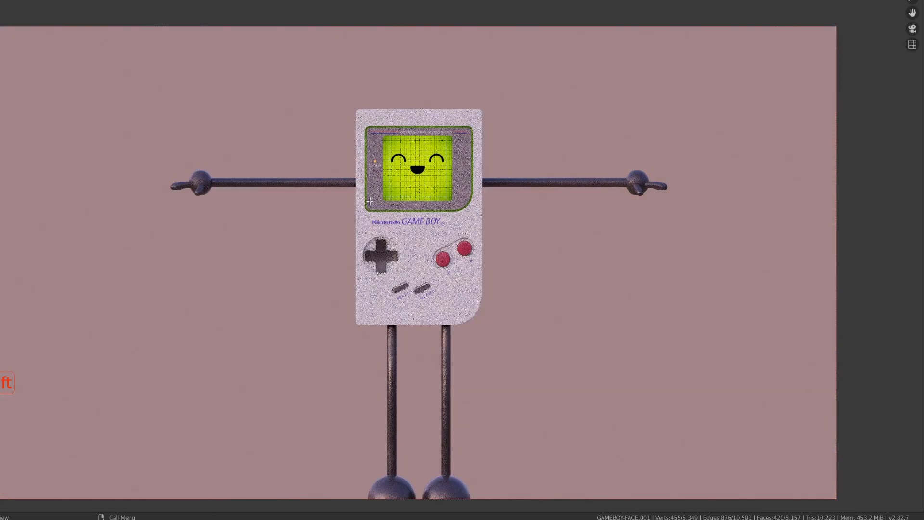
key(z)
click(453, 195)
click(457, 196)
shift+middle_drag(477, 207, 376, 220)
key(Tab)
key(Tab)
scroll(375, 219, up, 2)
key(Tab)
scroll(394, 213, up, 5)
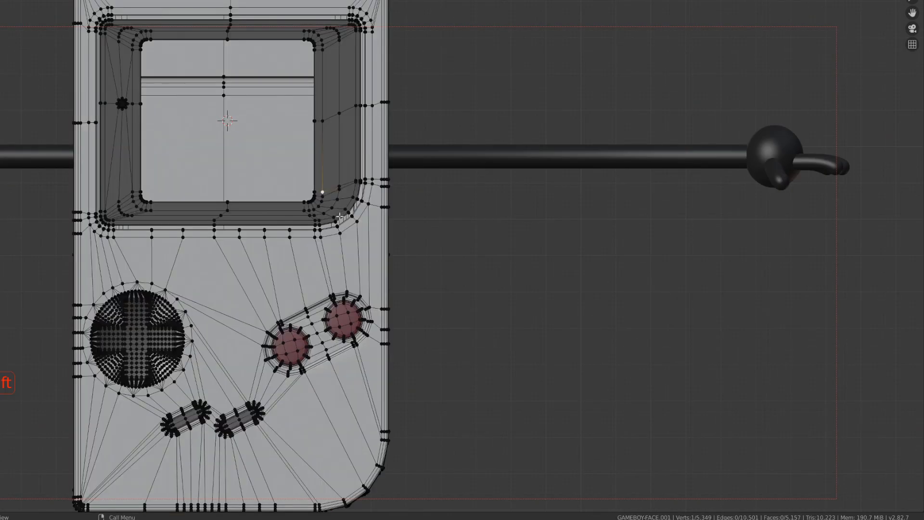
Step: Select the edge loops around the outer rim of the screen frame and delete their vertices
alt+click(229, 208)
alt+shift+click(230, 208)
key(KP_1)
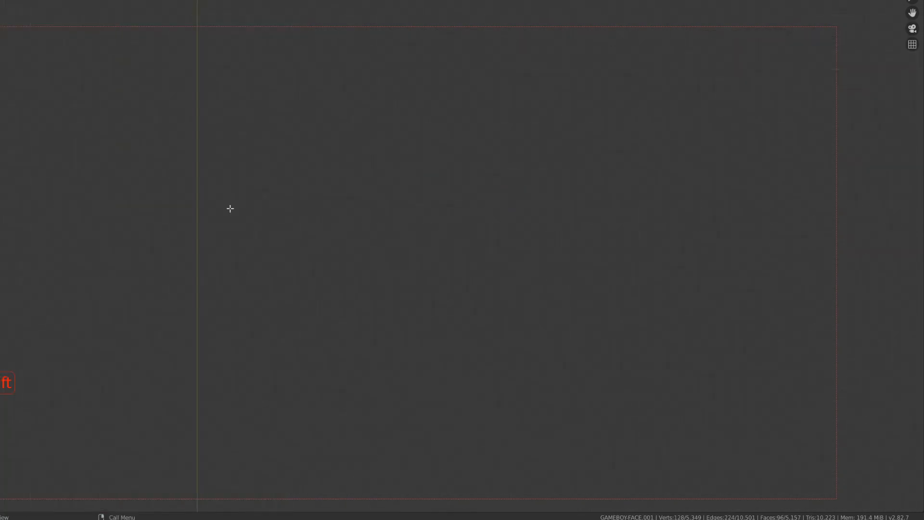
scroll(229, 208, down, 4)
key(x)
key(v)
scroll(207, 159, up, 1)
Step: Slide the screen frame's remaining outer edge loop toward the edge of the casing recess
alt+click(97, 275)
shift+middle_drag(114, 286, 127, 345)
key(g)
key(g)
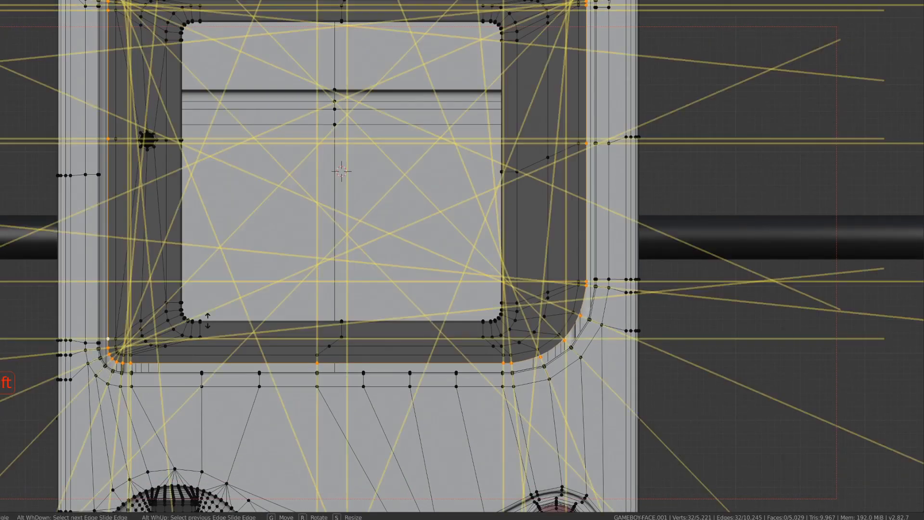
click(211, 314)
key(g)
key(g)
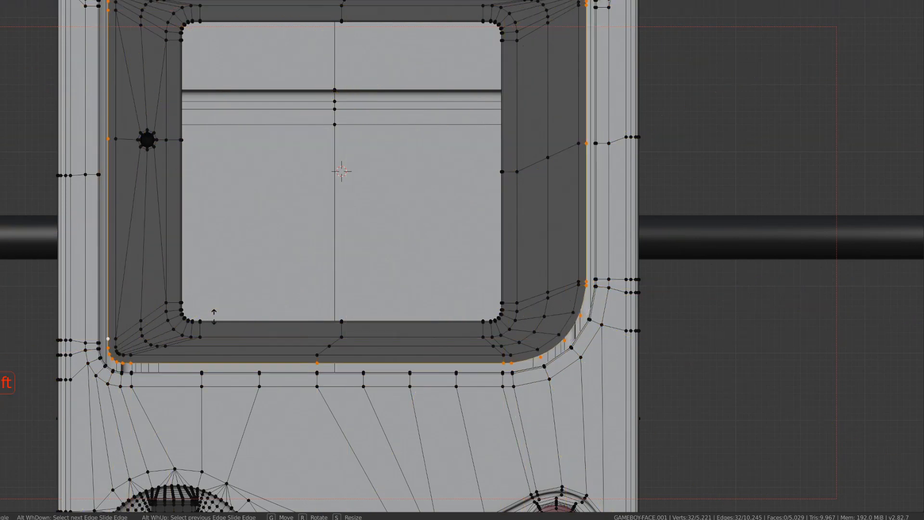
click(256, 239)
Step: Extrude the screen frame's outer edge loop along the Y axis to give the frame depth
middle_drag(256, 239, 159, 349)
key(e)
key(y)
click(186, 252)
Step: Bevel the screen frame's outer rim edge with two segments and check the smoothed result in Object Mode
key(2)
alt+click(154, 360)
key(ctrl+b)
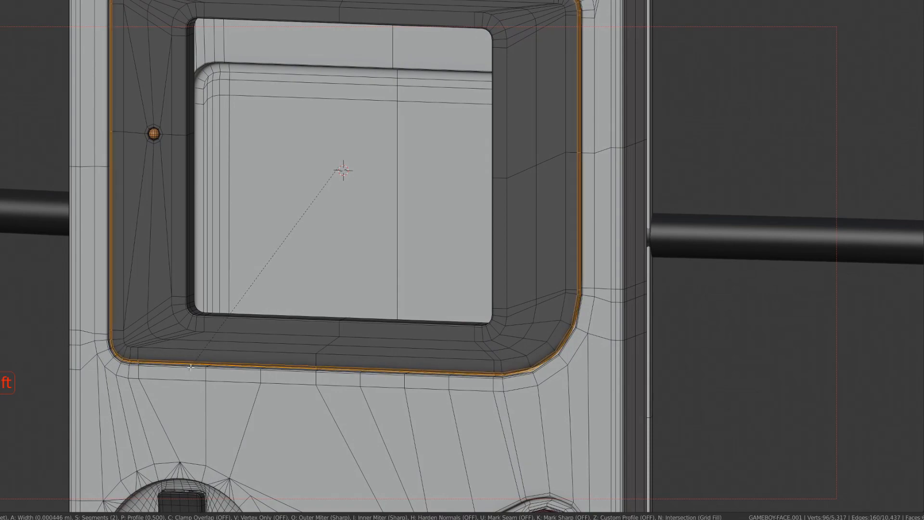
click(230, 310)
key(Tab)
scroll(231, 290, down, 5)
scroll(332, 263, up, 2)
middle_drag(336, 265, 361, 238)
Step: Reveal the hidden screen cover in Edit Mode and scale its width and height to fit the frame opening
key(KP_1)
key(Tab)
scroll(371, 226, up, 2)
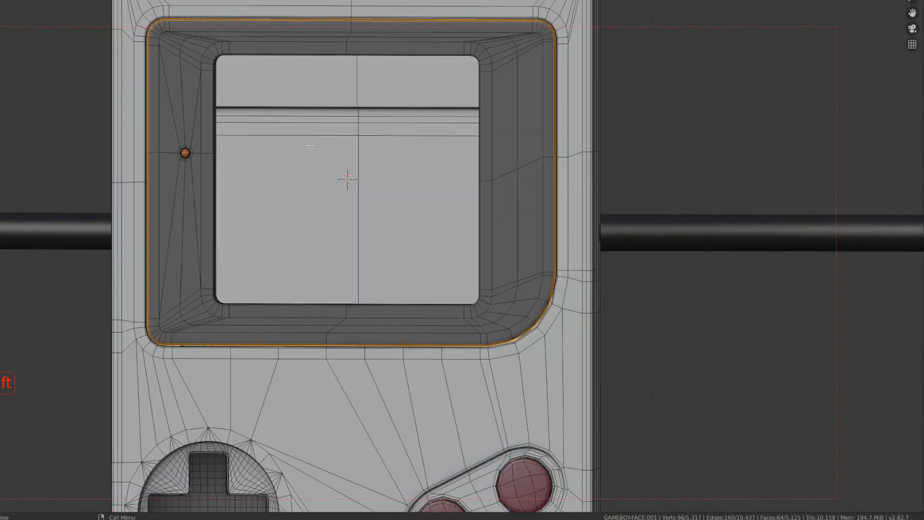
key(alt+a)
key(alt+h)
scroll(436, 216, up, 2)
key(s)
key(y)
click(604, 285)
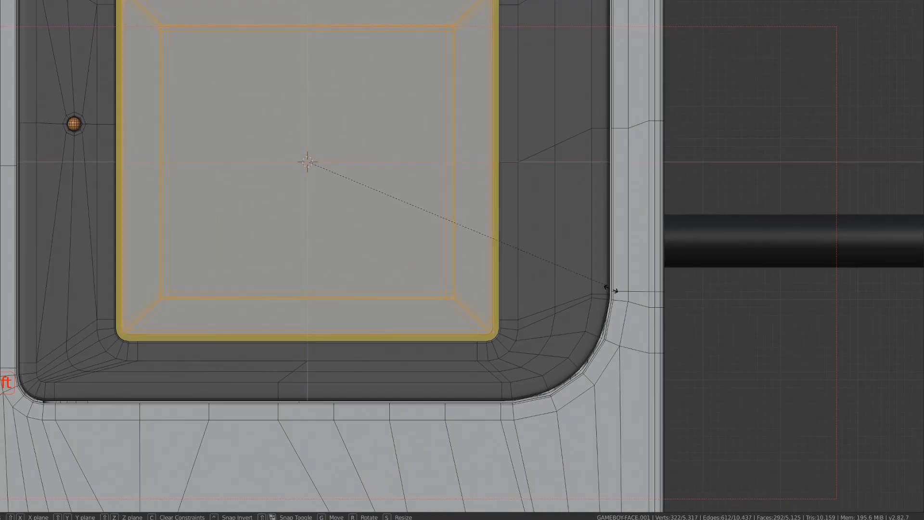
click(653, 320)
Step: Try deleting the screen cover's rim by growing an edge loop selection along its border
middle_drag(565, 264, 559, 264)
alt+click(492, 305)
key(ctrl+KP_Add)
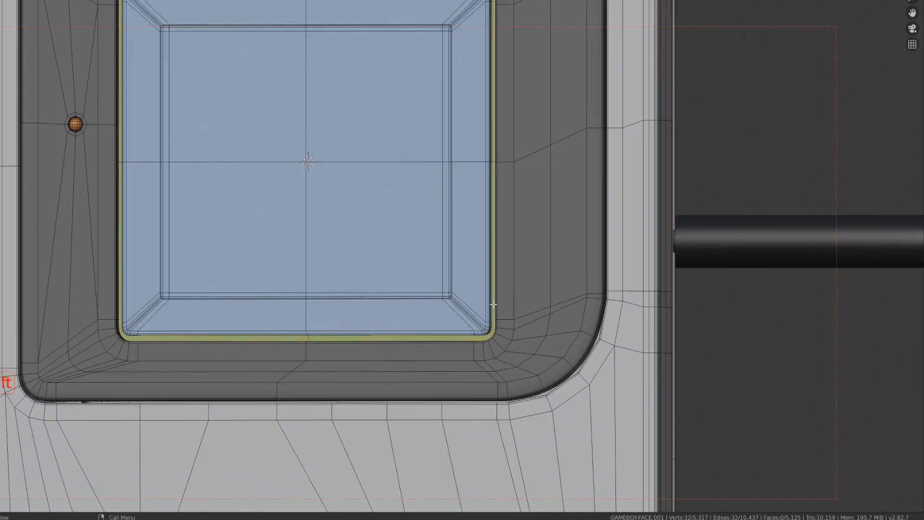
key(ctrl+KP_Add)
key(x)
click(490, 305)
Step: Try sliding the screen cover's border loop outward with clamping off, and undo it together with the rim deletion
alt+click(489, 311)
key(g)
key(g)
key(c)
click(559, 380)
key(ctrl+z)
key(ctrl+z)
key(ctrl+z)
key(ctrl+z)
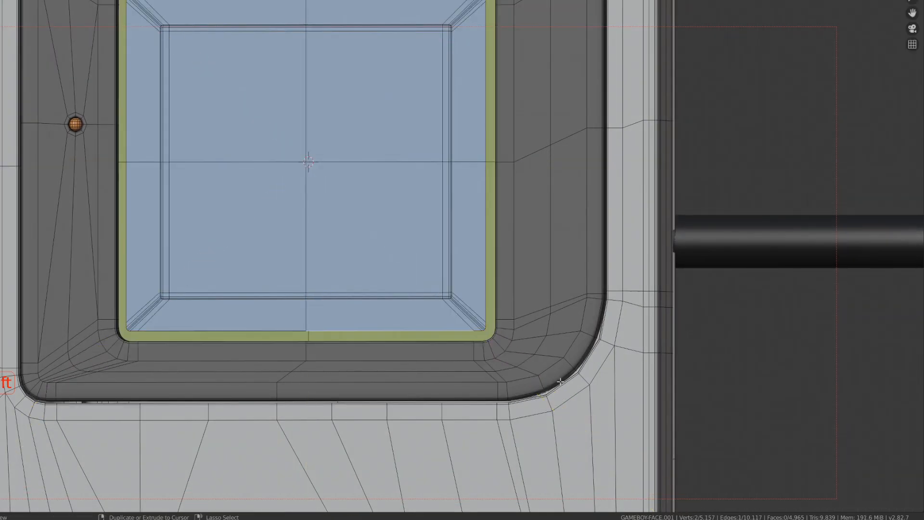
Step: Delete the screen cover's rim loops and slide the remaining border loop outward to the frame opening with clamping off
key(x)
click(530, 357)
alt+click(460, 335)
key(c)
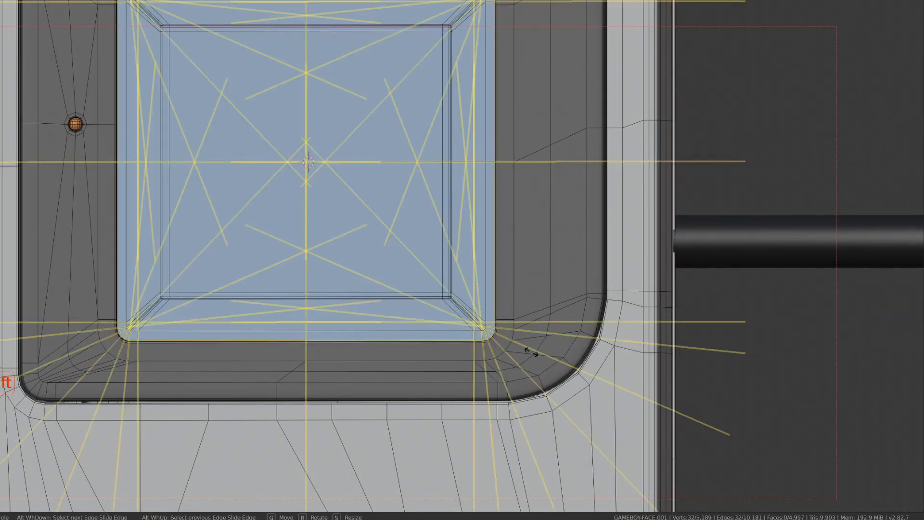
click(568, 367)
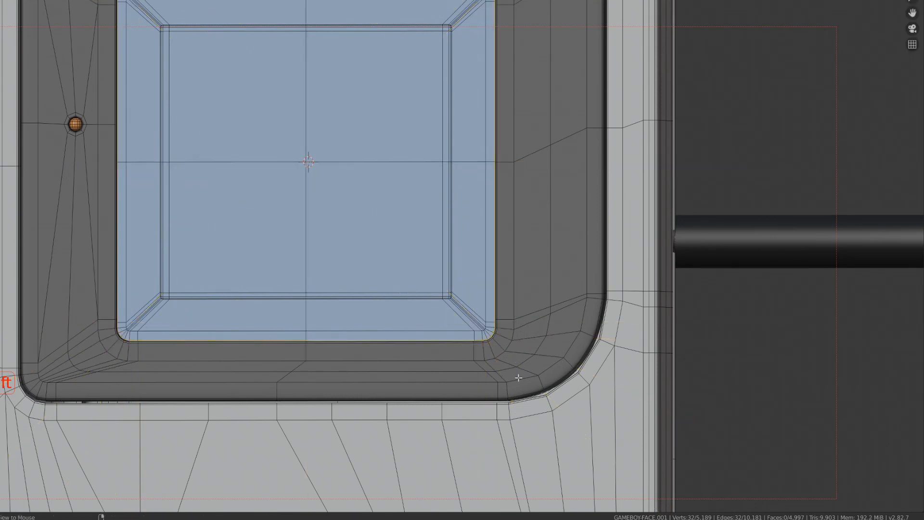
Step: Extrude the screen cover's border loop along the Y axis to form its side walls
key(e)
key(y)
middle_drag(515, 377, 584, 256)
click(459, 369)
Step: Isolate the screen cover, select its open boundary as non-manifold geometry and scale that loop
key(ctrl+l)
key(shift+h)
key(ctrl+alt+shift+m)
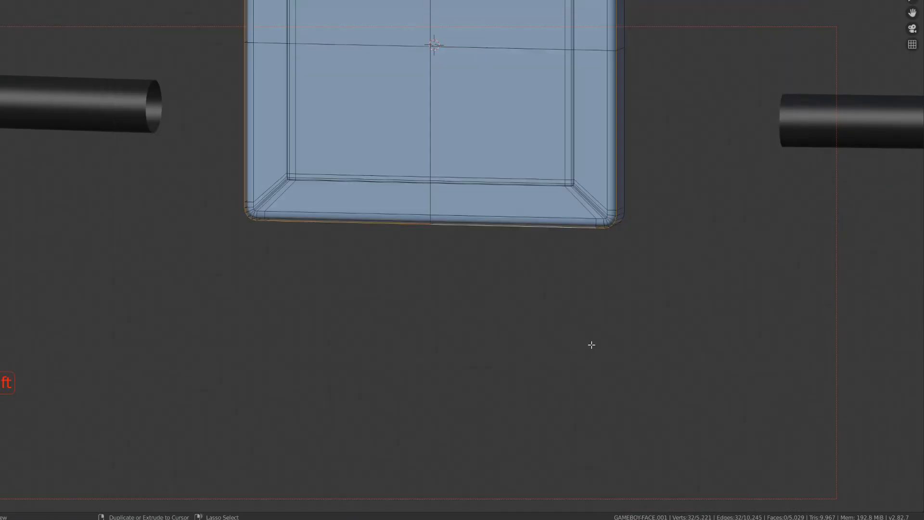
key(s)
click(604, 355)
Step: Return to Object Mode and switch to rendered shading to examine the reworked screen frame and cover
key(Tab)
scroll(602, 359, down, 7)
middle_drag(602, 359, 589, 337)
key(shift+z)
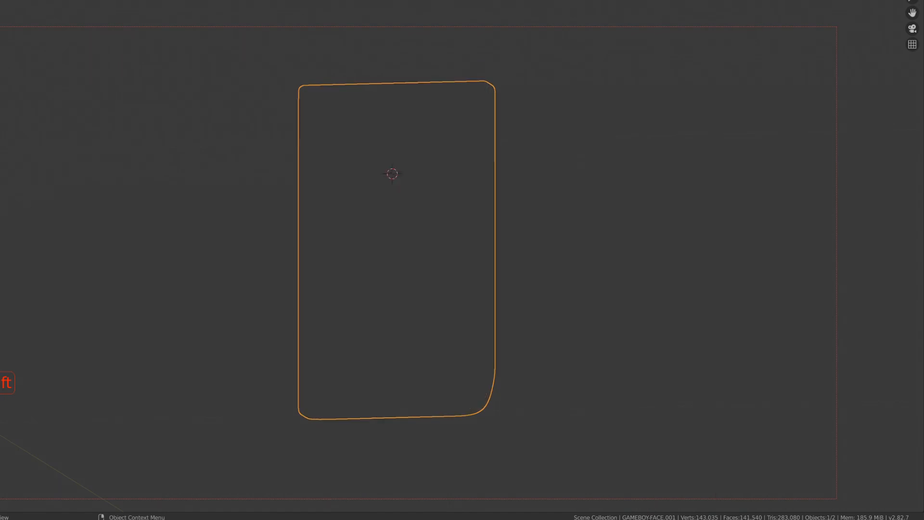
scroll(421, 265, up, 1)
middle_drag(466, 278, 456, 279)
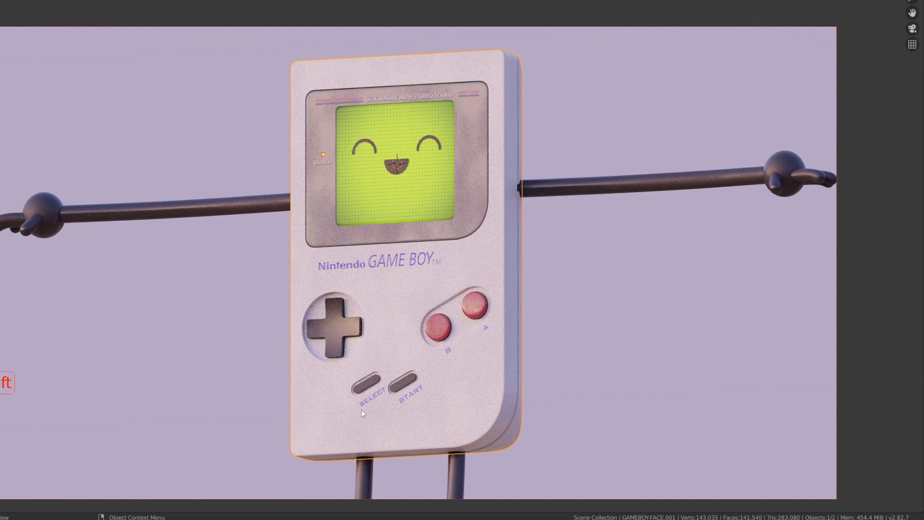
Step: Look over the whole character in perspective view and save the file 01-MODELING.blend
key(KP_5)
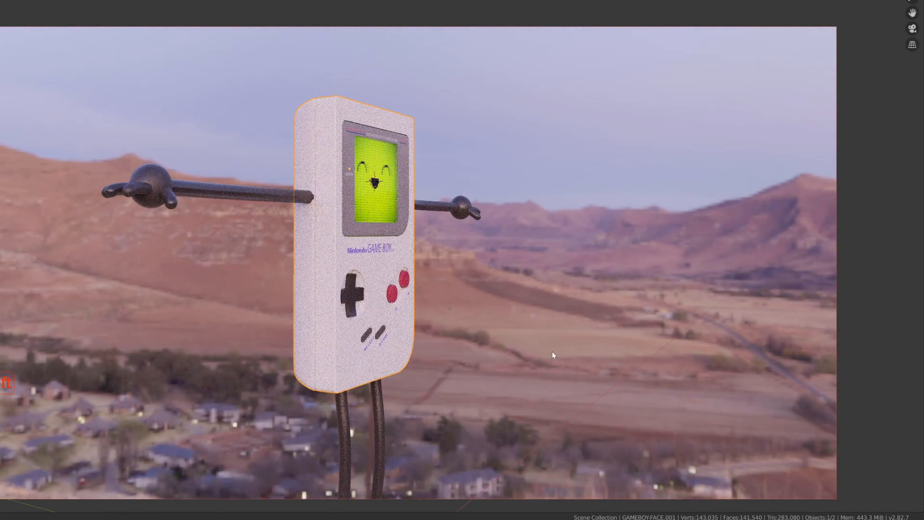
scroll(520, 356, up, 1)
middle_drag(520, 356, 490, 371)
scroll(481, 357, down, 2)
scroll(484, 371, up, 1)
key(ctrl+s)
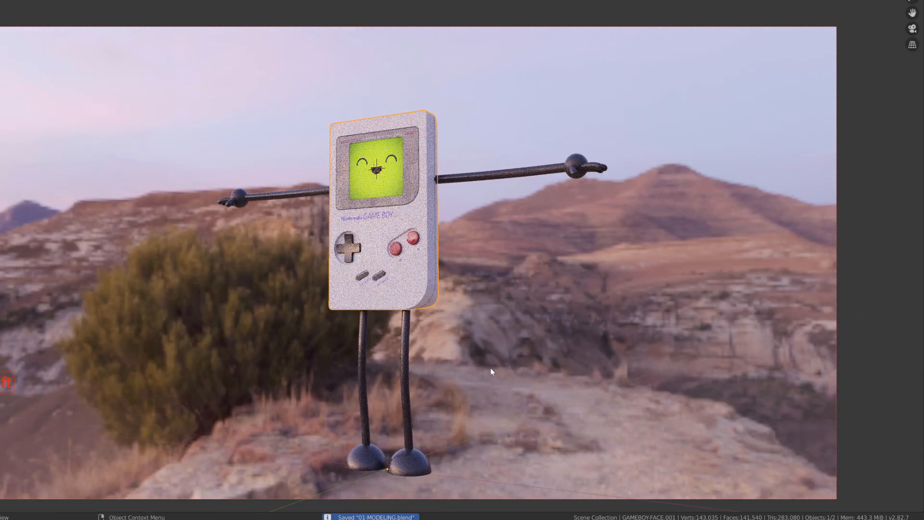